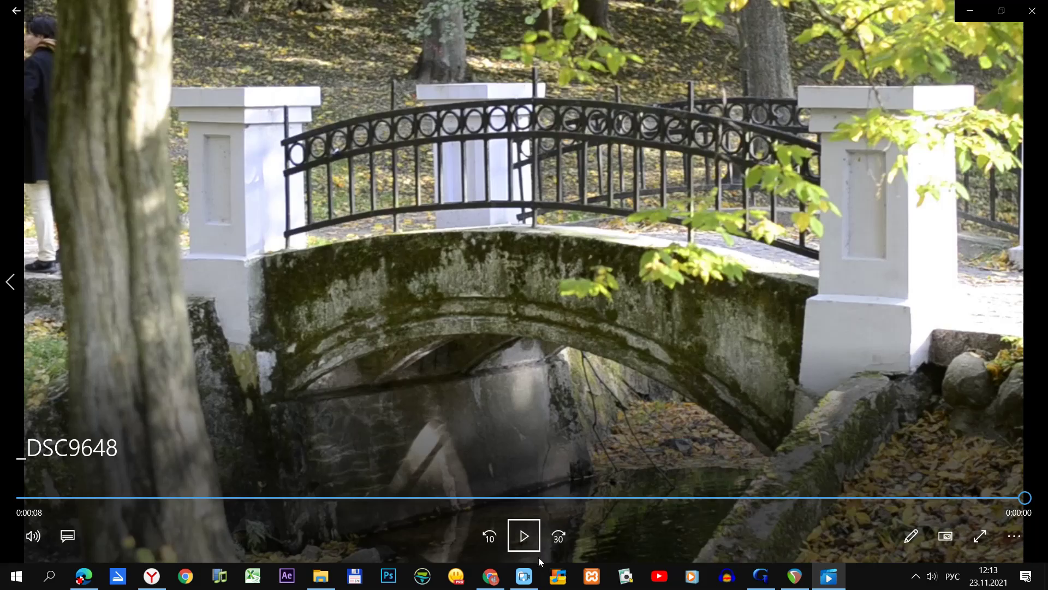
# Step: Switch to Movavi Video Editor Plus and save the empty project under the name Проба
pyautogui.moveTo(528, 580)
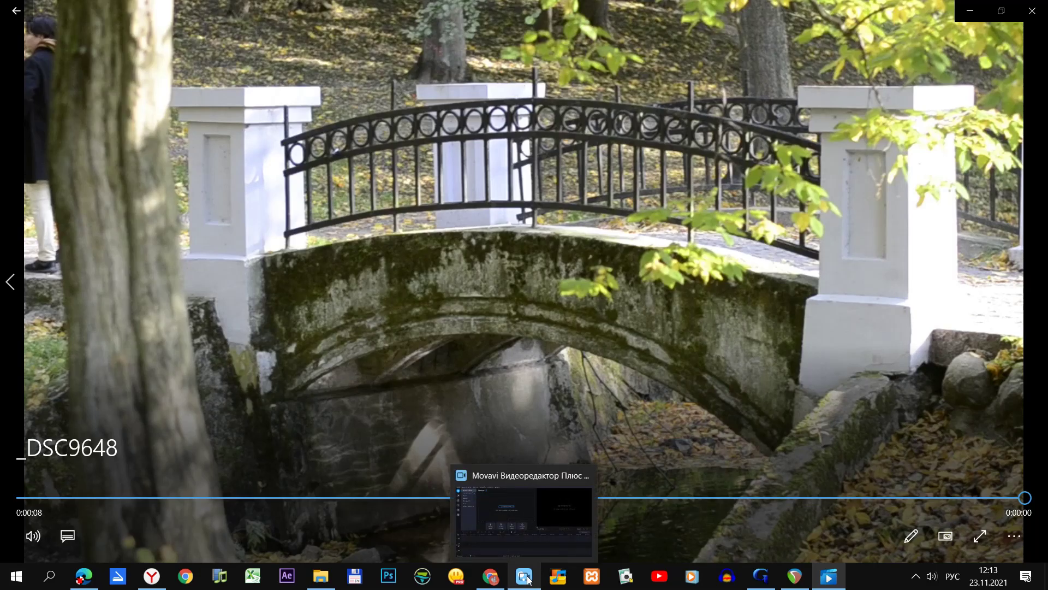
pyautogui.click(524, 577)
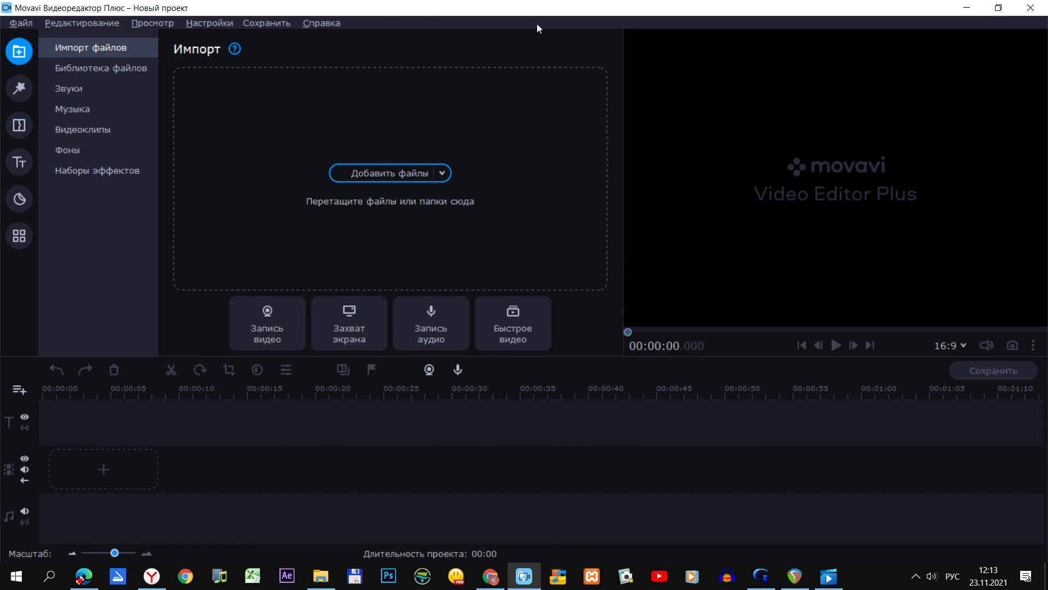
pyautogui.click(20, 24)
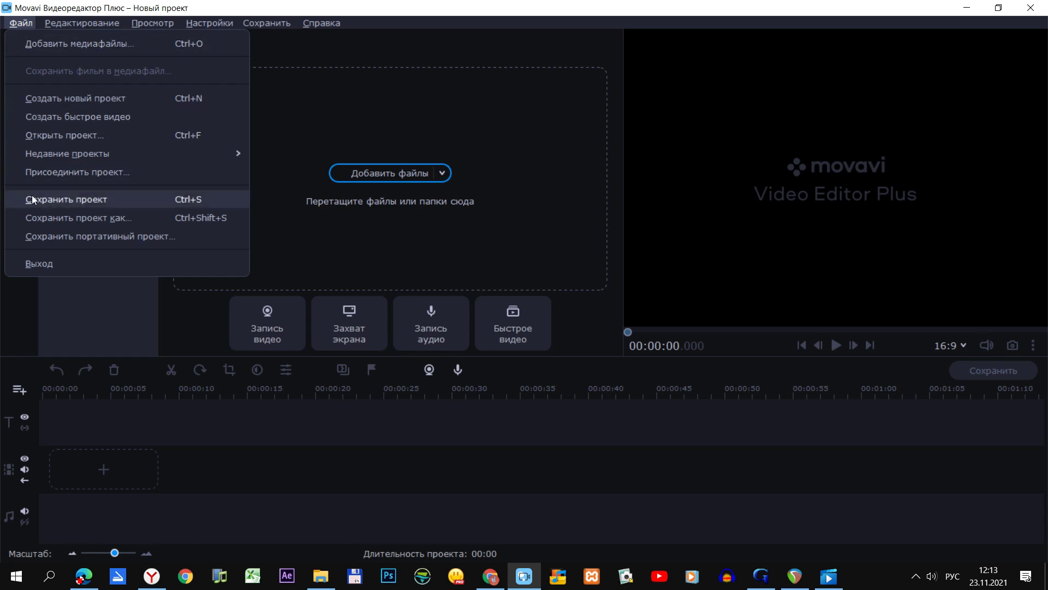
pyautogui.click(40, 218)
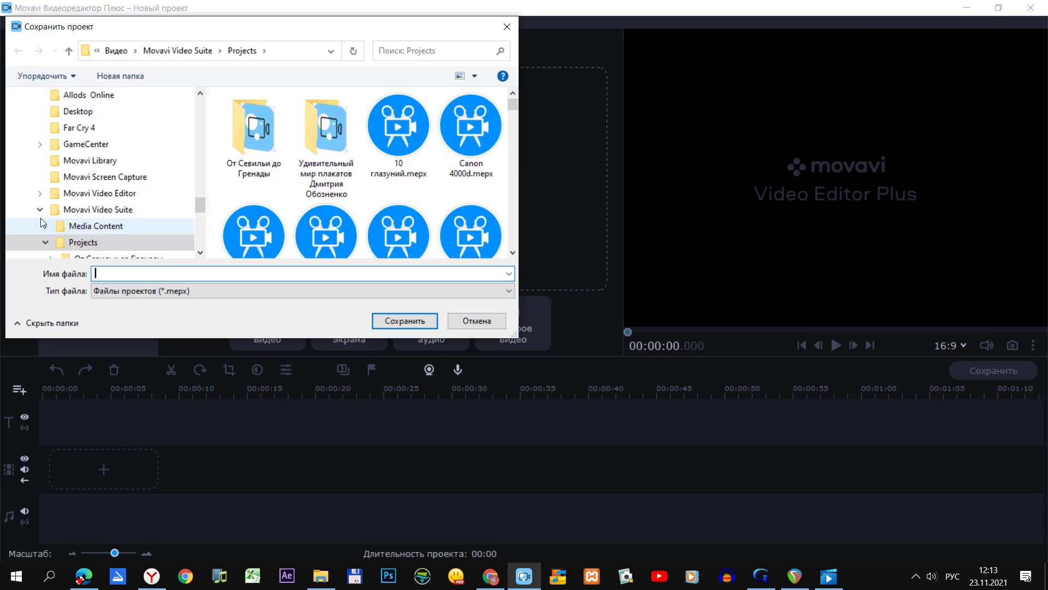
pyautogui.click(235, 280)
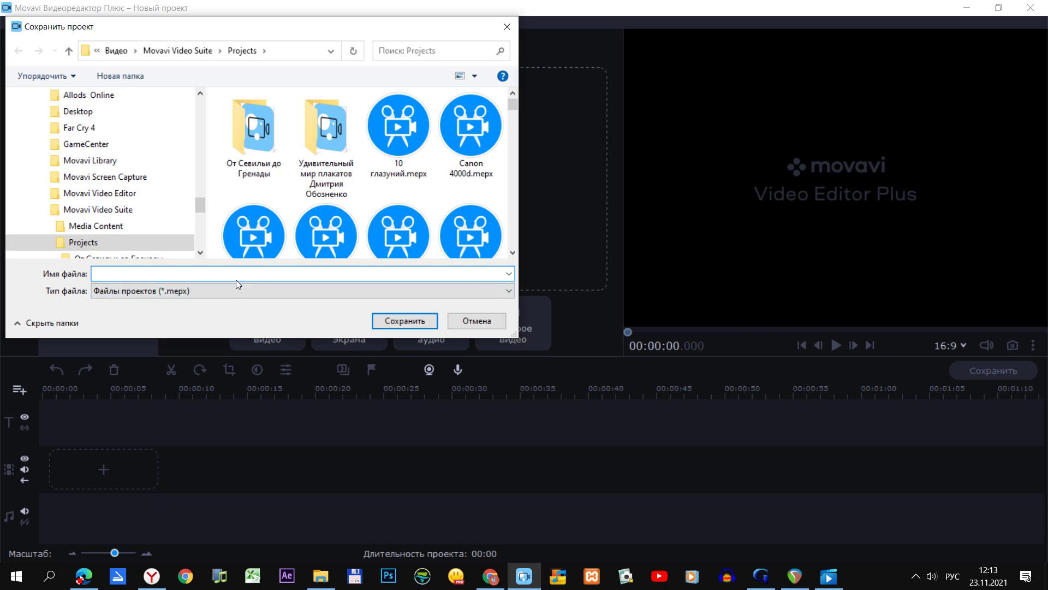
pyautogui.write('Проба')
pyautogui.click(406, 320)
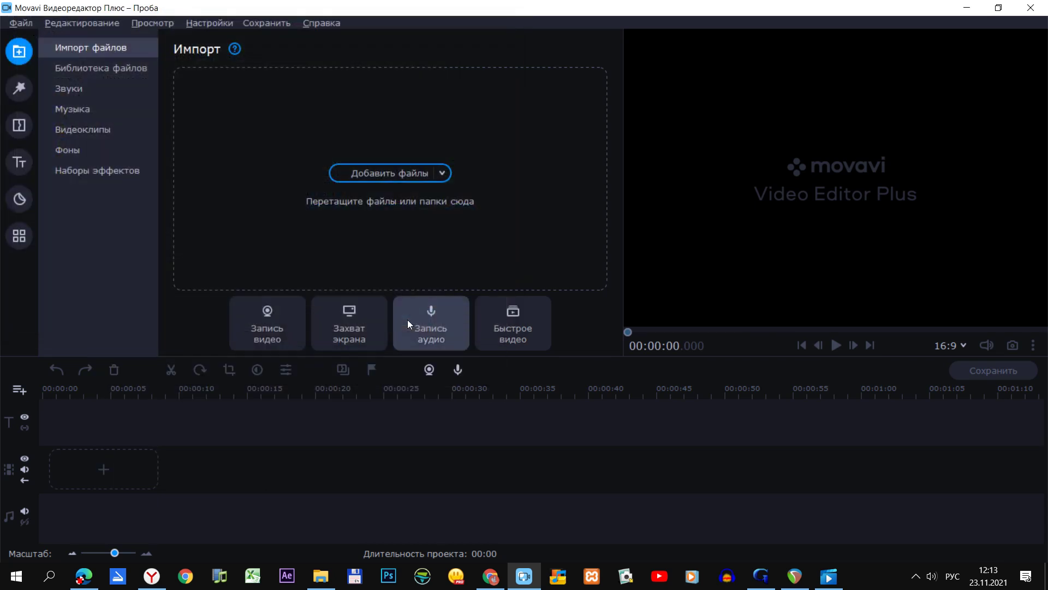
# Step: Import _DSC9635.jpg, _DSC9645.MOV and _DSC9648.MOV from the MovAvi проба folder into the project's file library
pyautogui.click(329, 578)
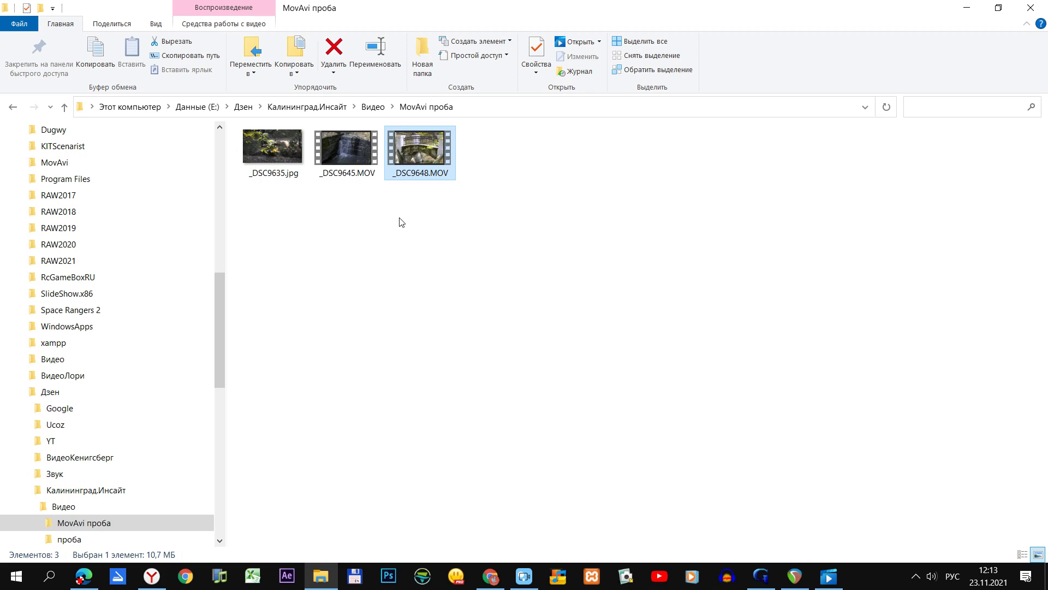
pyautogui.keyDown('ctrl'); pyautogui.click(331, 159); pyautogui.keyUp('ctrl')
pyautogui.keyDown('ctrl'); pyautogui.click(307, 159); pyautogui.keyUp('ctrl')
pyautogui.moveTo(307, 159); pyautogui.dragTo(281, 194)
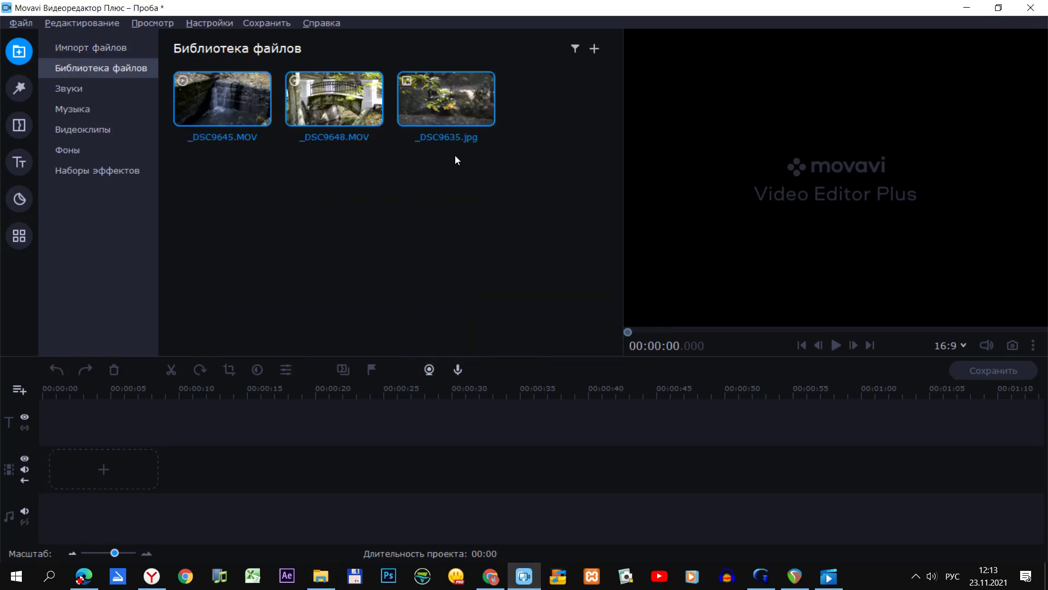
# Step: Place all three library files one after another from the start of the video track
pyautogui.click(575, 49)
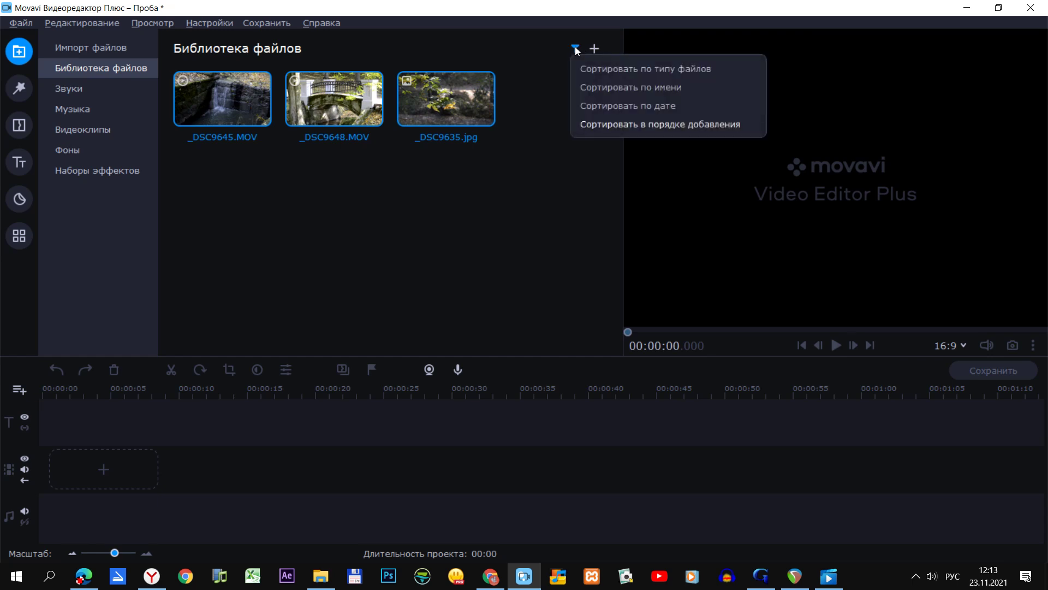
pyautogui.click(601, 101)
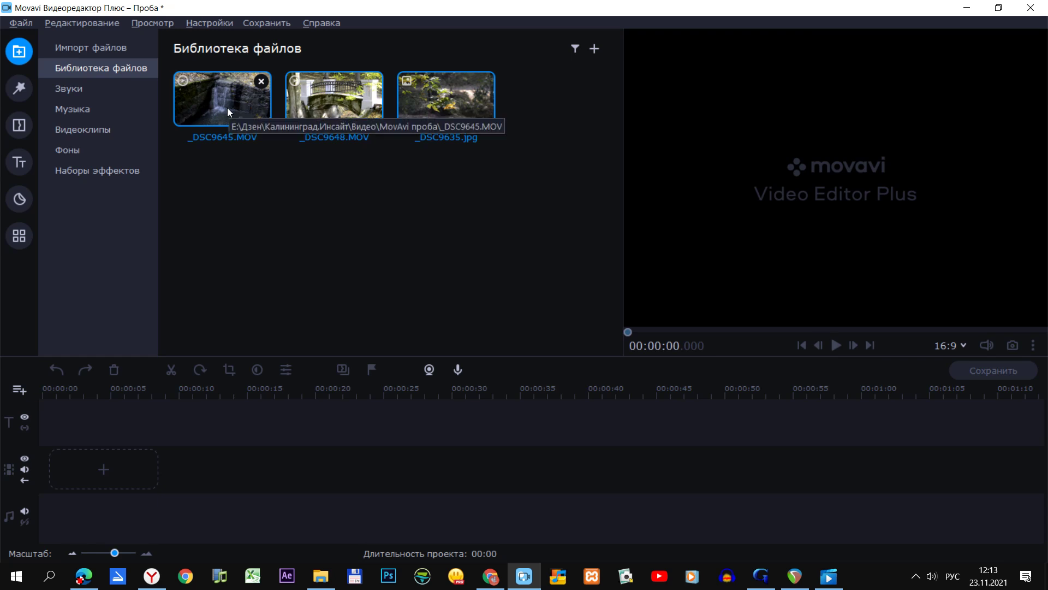
pyautogui.moveTo(227, 107); pyautogui.dragTo(49, 471)
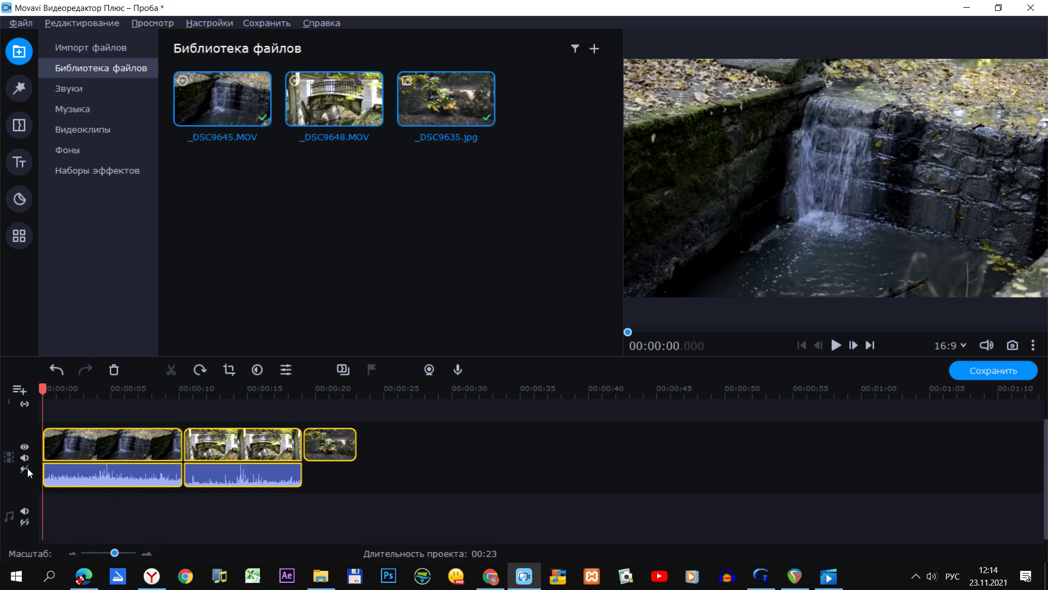
# Step: Shift the leaves photo to leave a gap after the bridge clip, and close it by disabling gaps on the video track
pyautogui.click(288, 445)
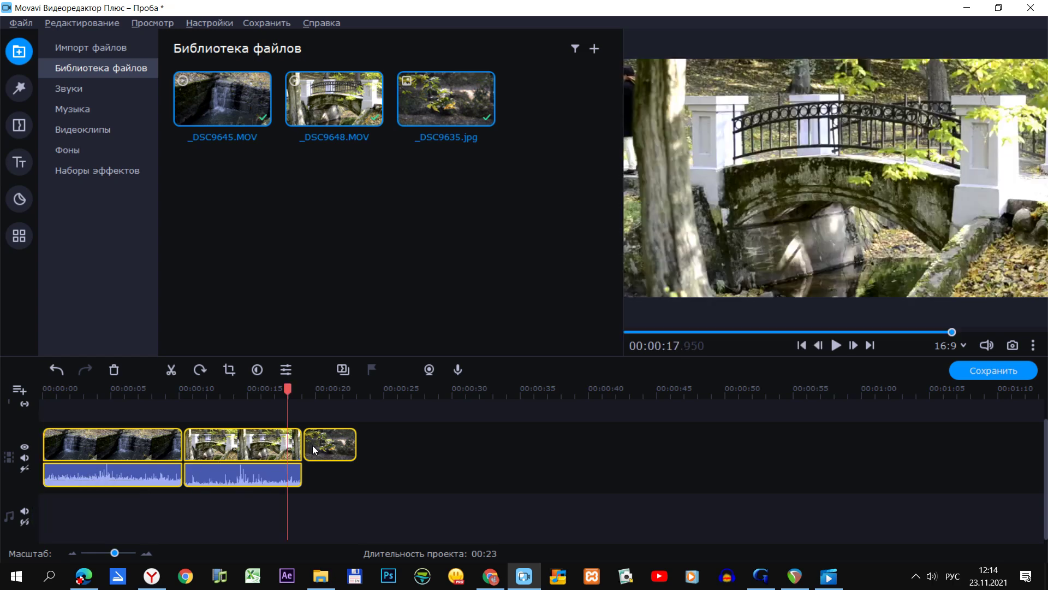
pyautogui.click(317, 448)
pyautogui.moveTo(327, 445); pyautogui.dragTo(363, 444)
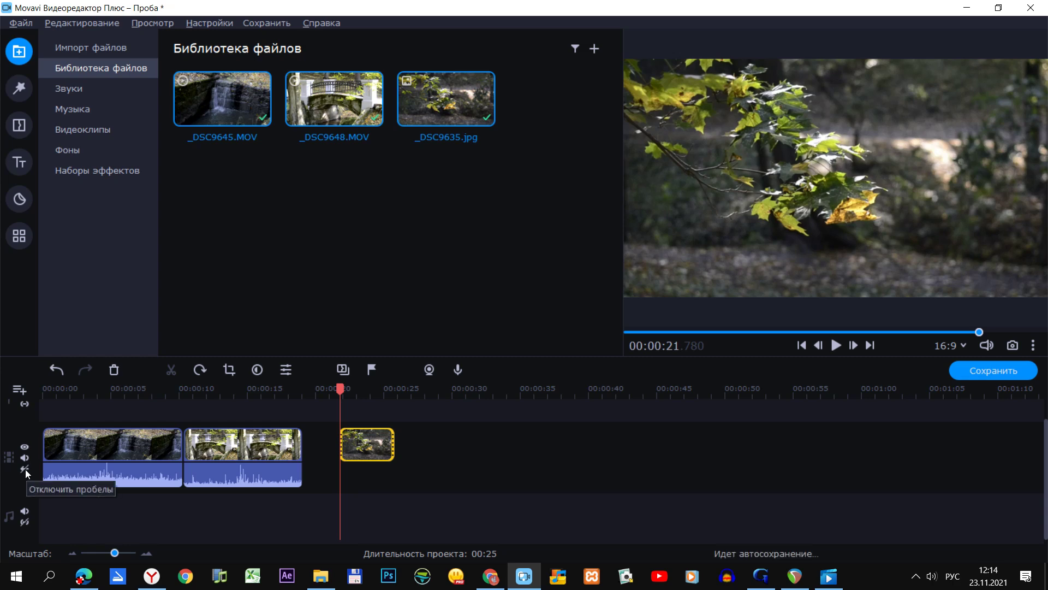
pyautogui.click(25, 470)
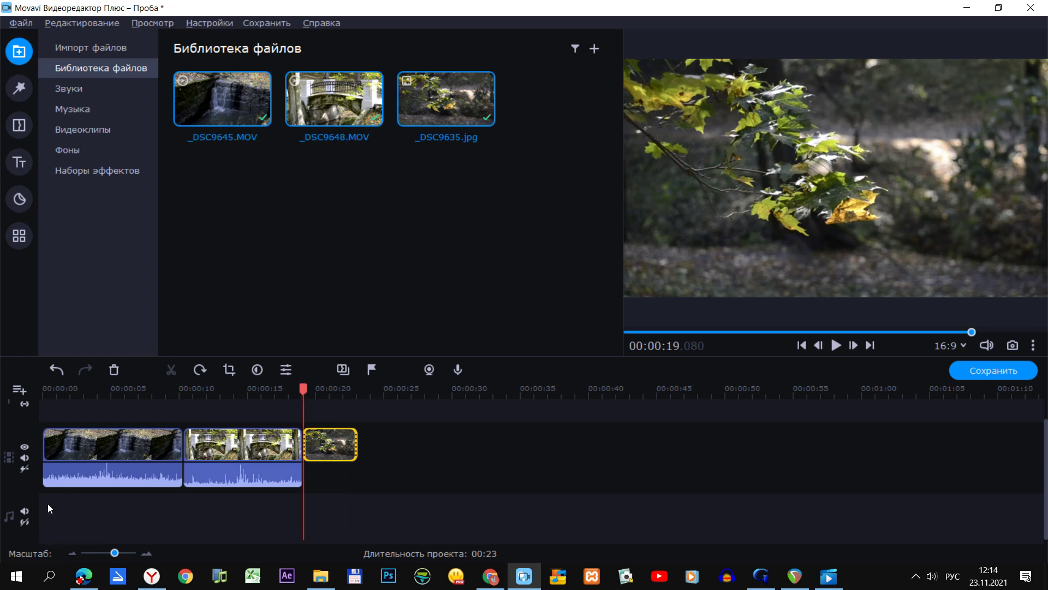
# Step: Link the audio track to the video track and detach the bridge clip's sound onto it
pyautogui.click(25, 523)
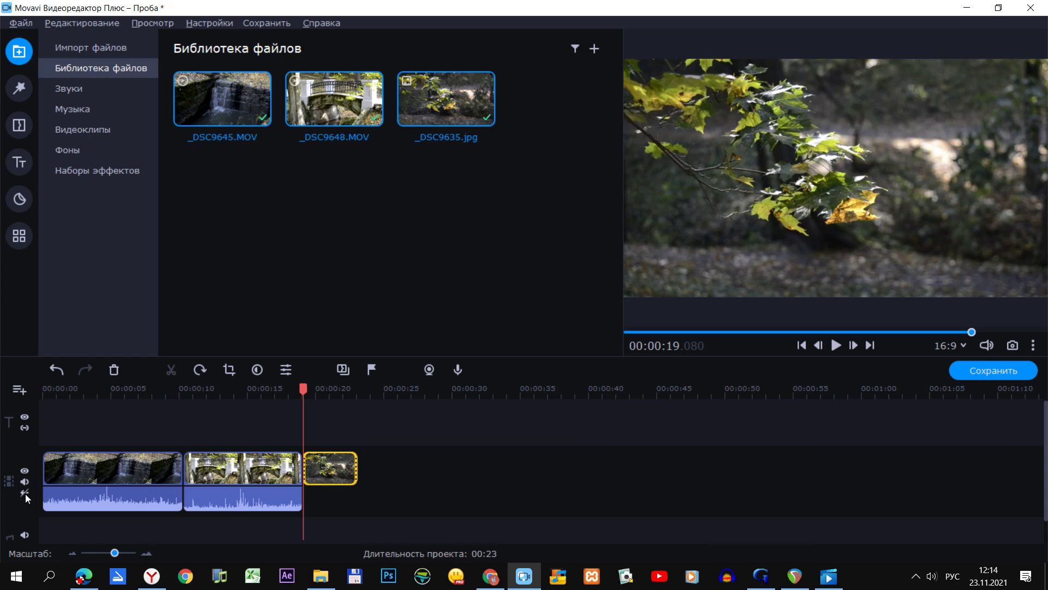
pyautogui.click(70, 471)
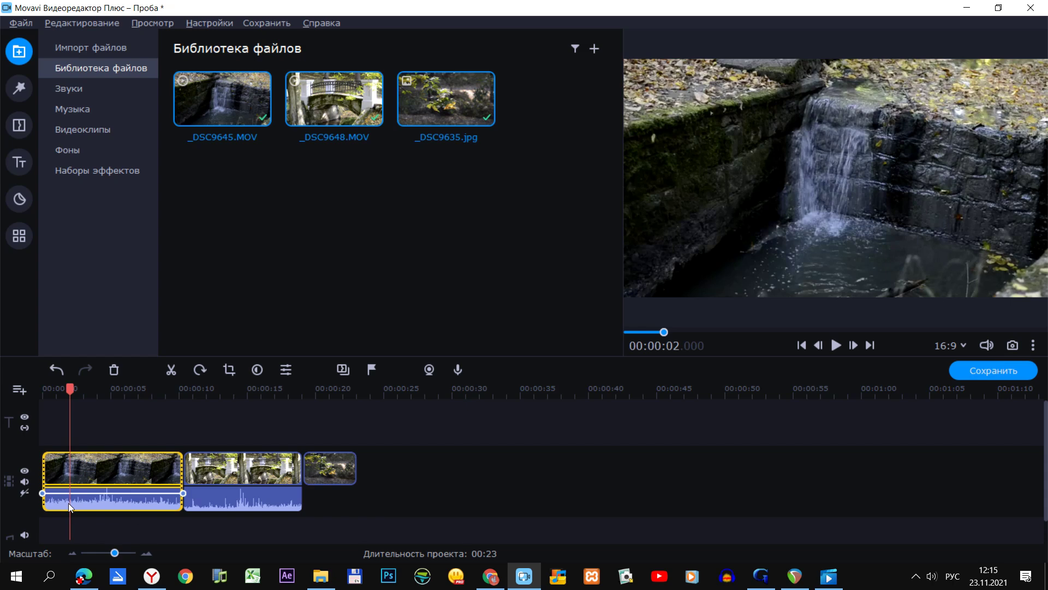
pyautogui.rightClick(68, 503)
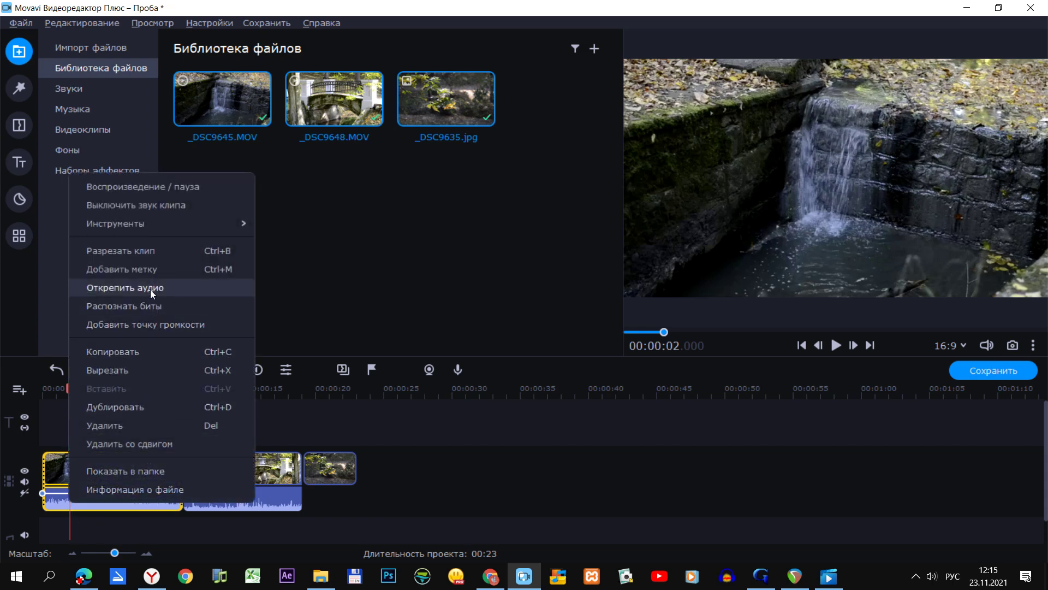
pyautogui.click(268, 474)
pyautogui.click(255, 499)
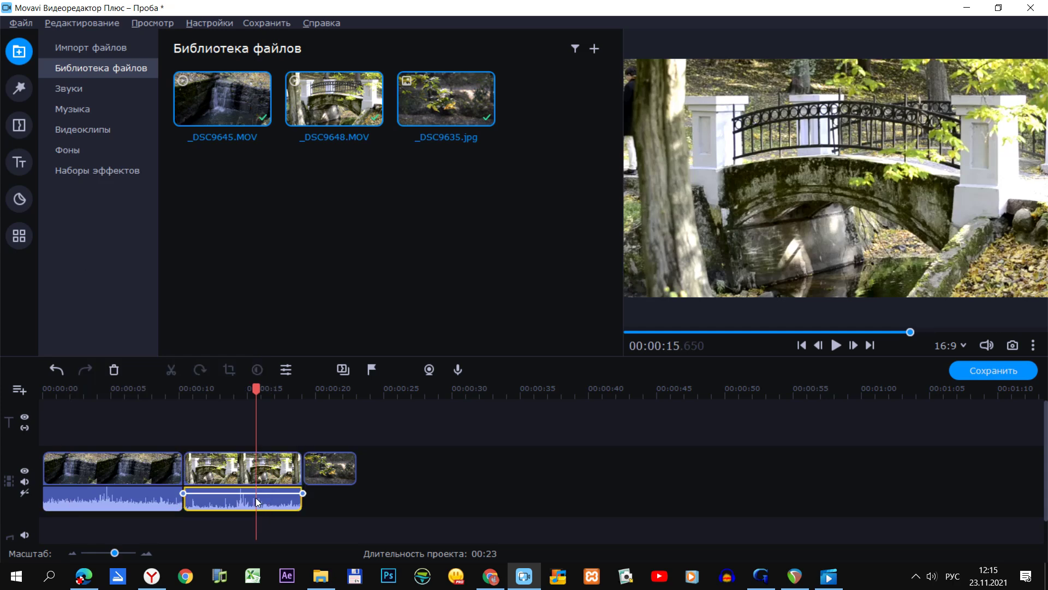
pyautogui.rightClick(255, 498)
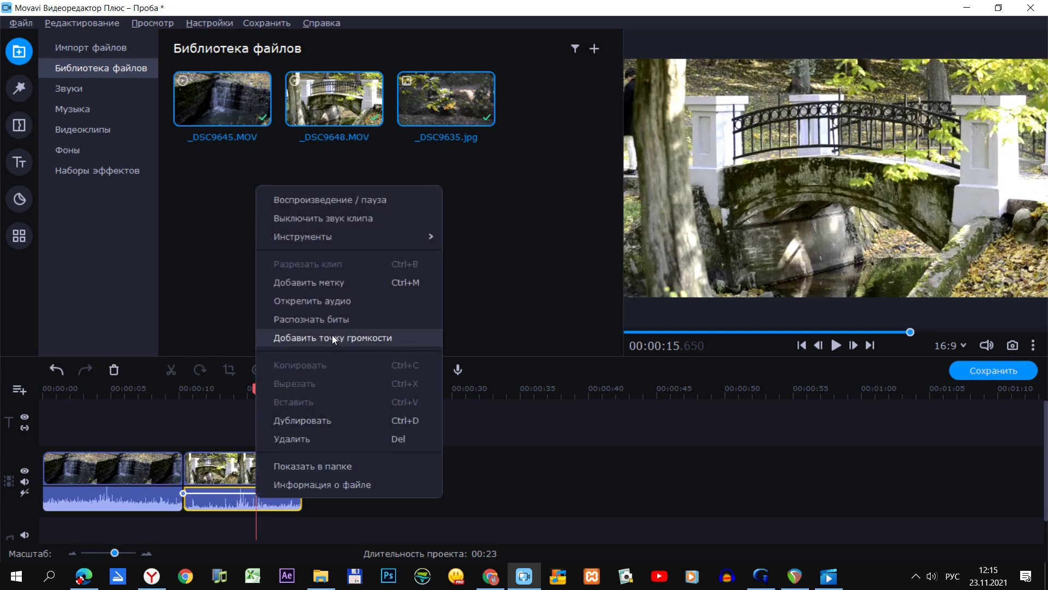
pyautogui.click(329, 304)
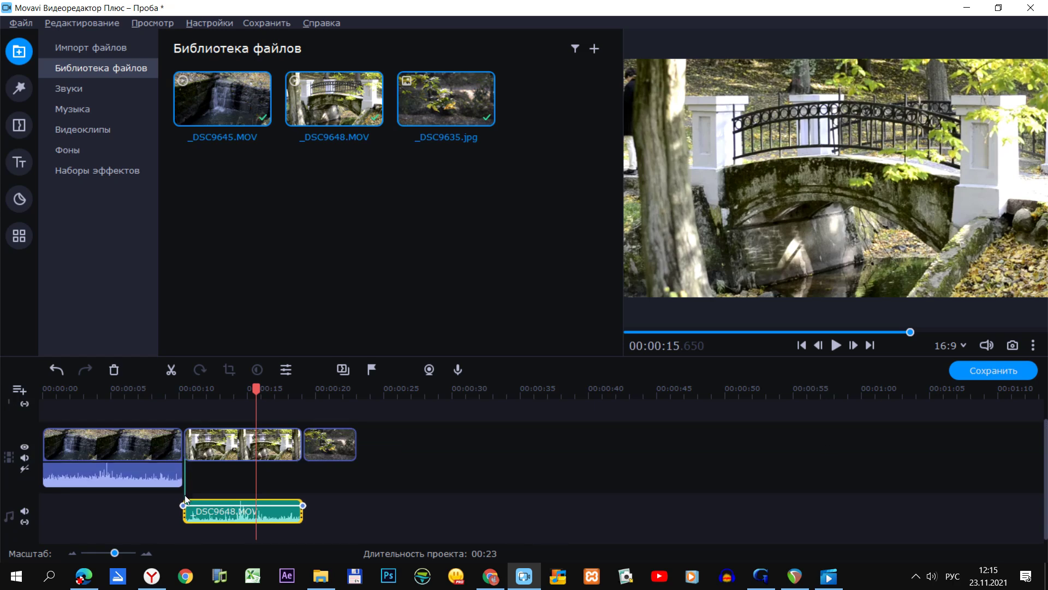
# Step: Try deleting the bridge video clip while its audio is linked, and undo the deletion
pyautogui.click(200, 445)
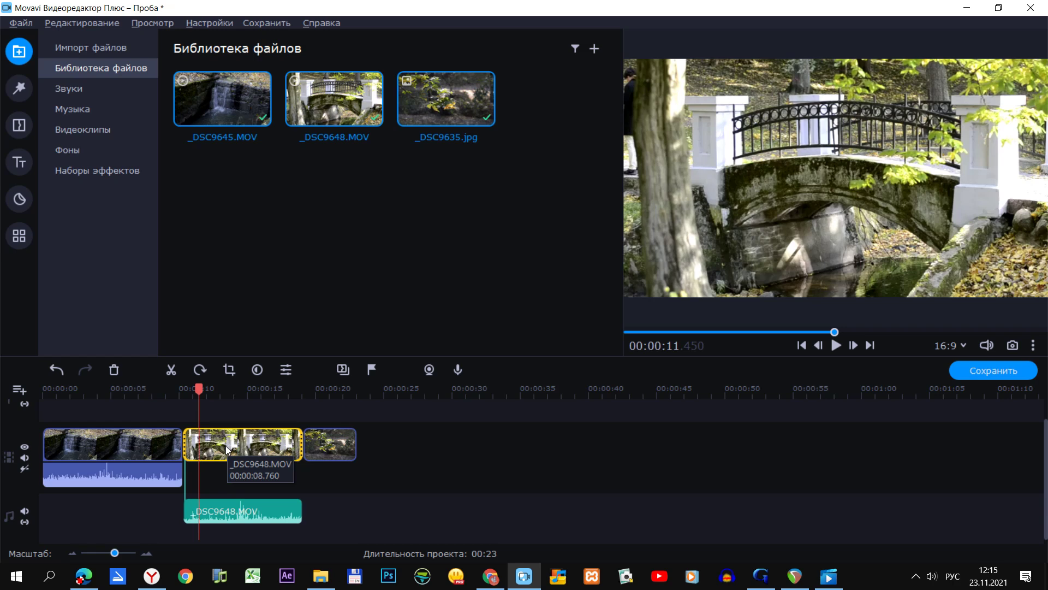
pyautogui.press('Delete')
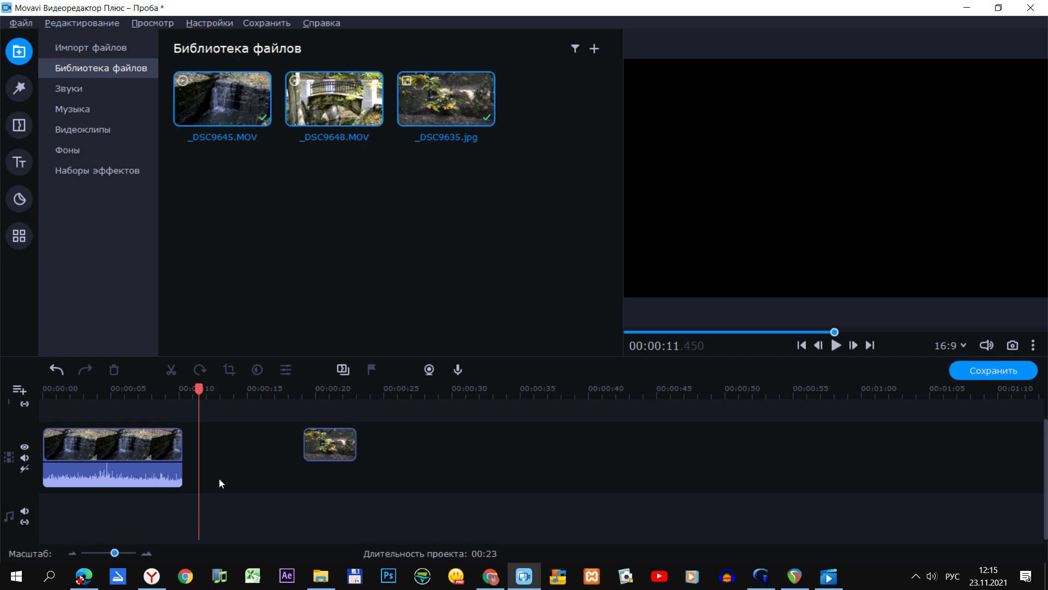
pyautogui.hotkey('ctrl', 'z')
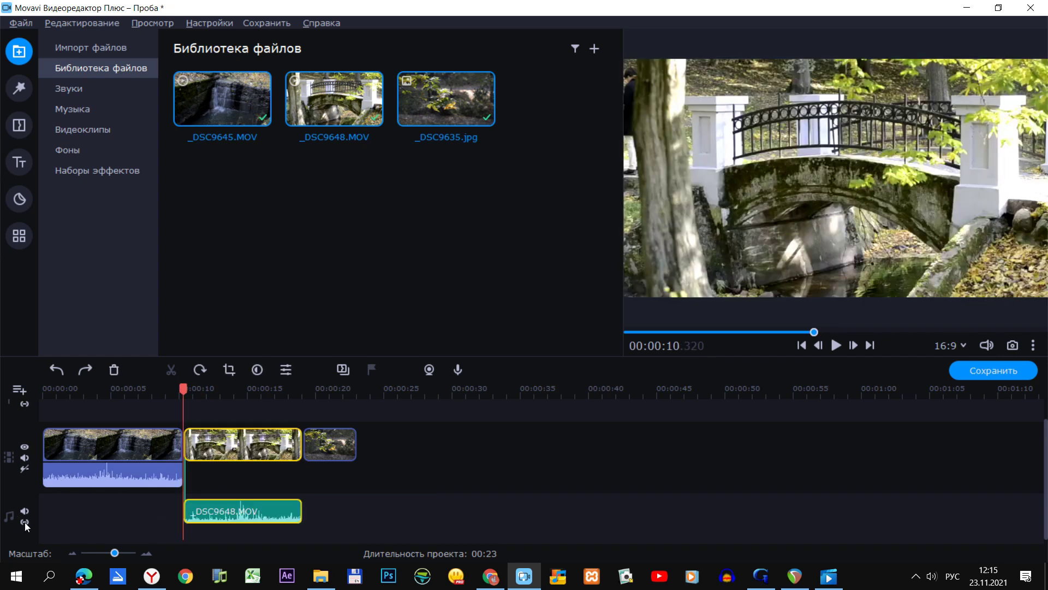
# Step: Unlink the audio track, try deleting only the bridge video clip, and undo that deletion
pyautogui.click(24, 522)
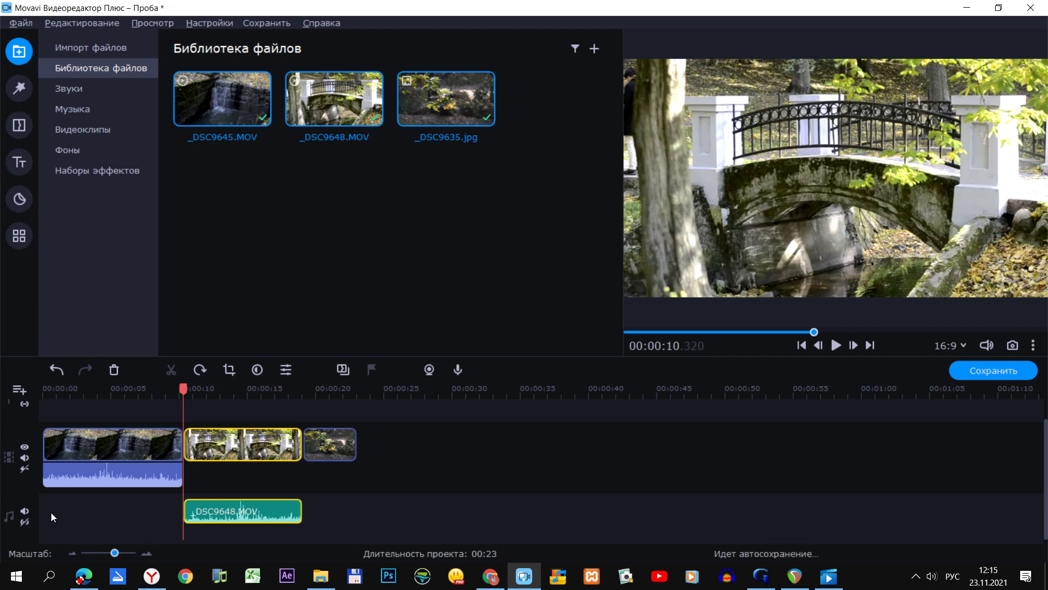
pyautogui.click(244, 448)
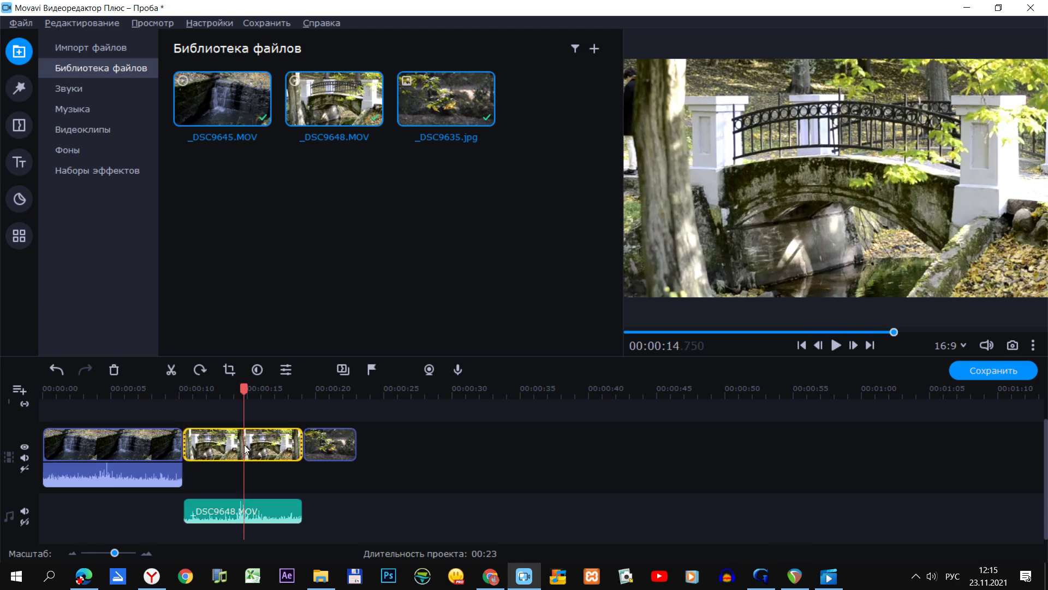
pyautogui.press('Delete')
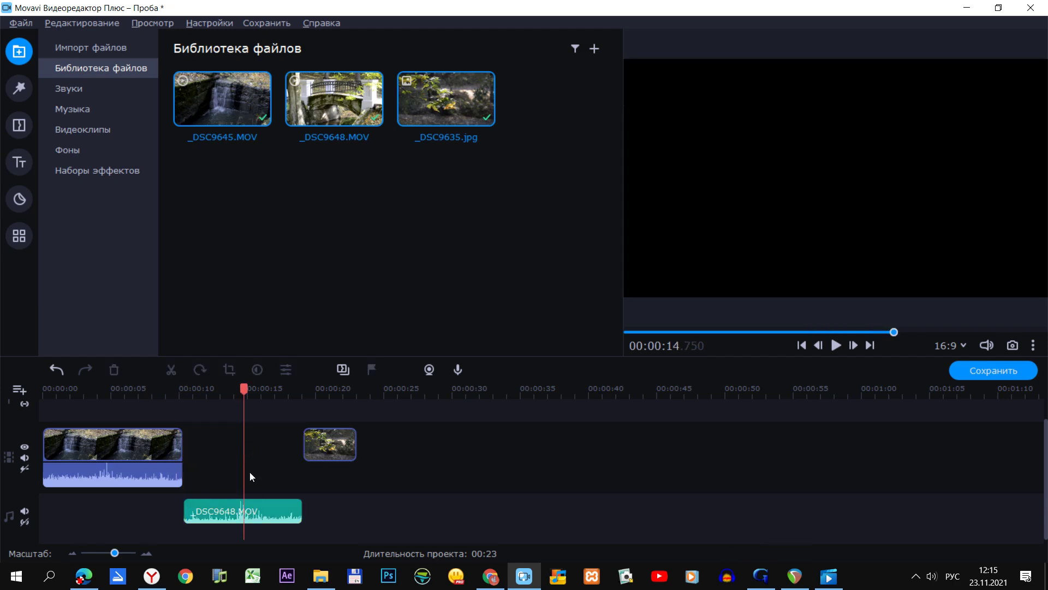
pyautogui.hotkey('ctrl', 'z')
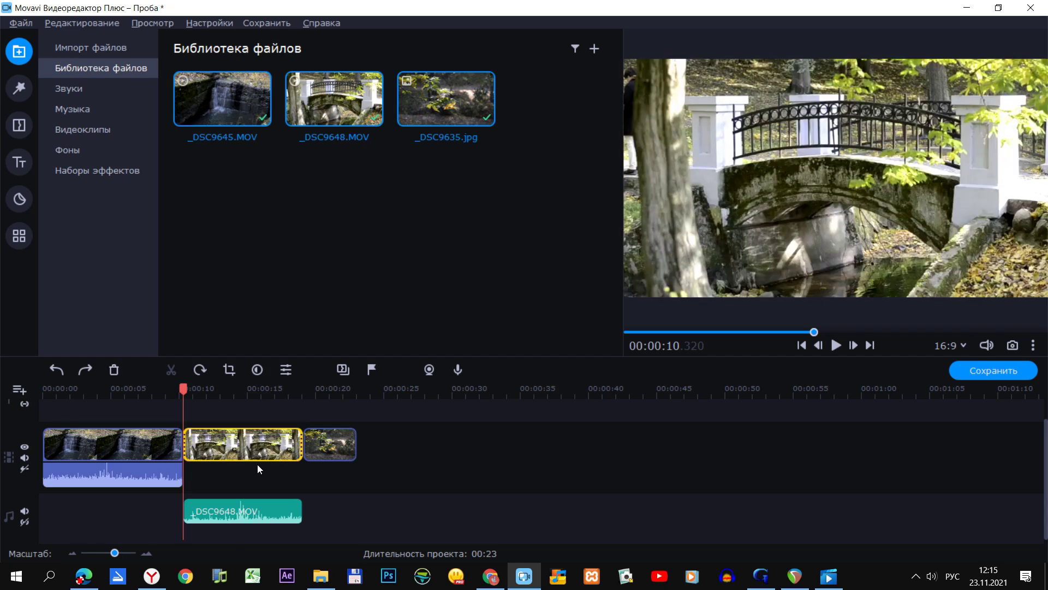
# Step: Delete the bridge clip's detached audio and the waterfall clip's original sound from the timeline
pyautogui.click(267, 516)
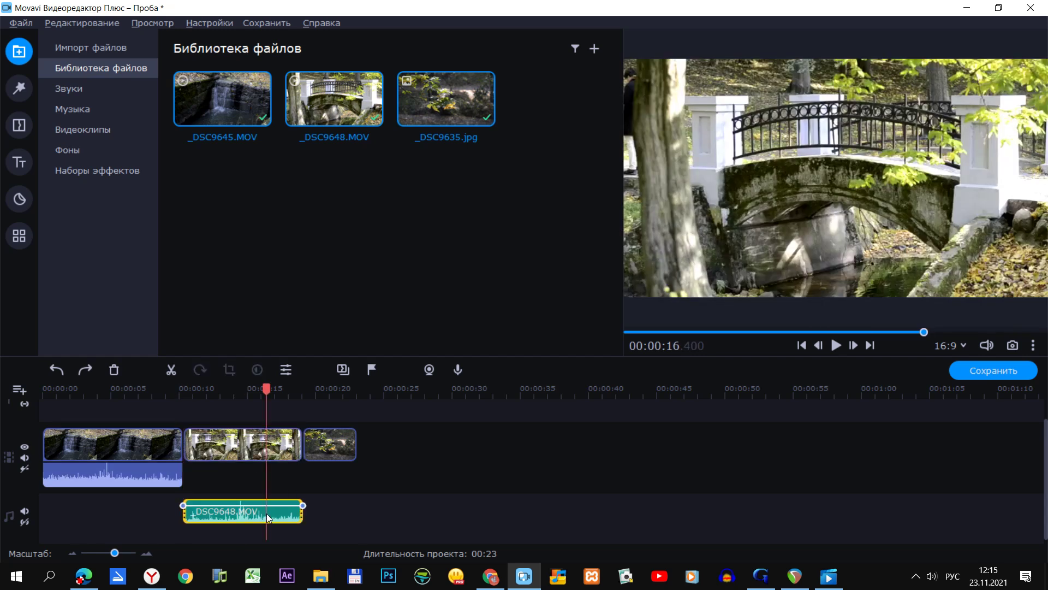
pyautogui.press('Delete')
pyautogui.click(156, 478)
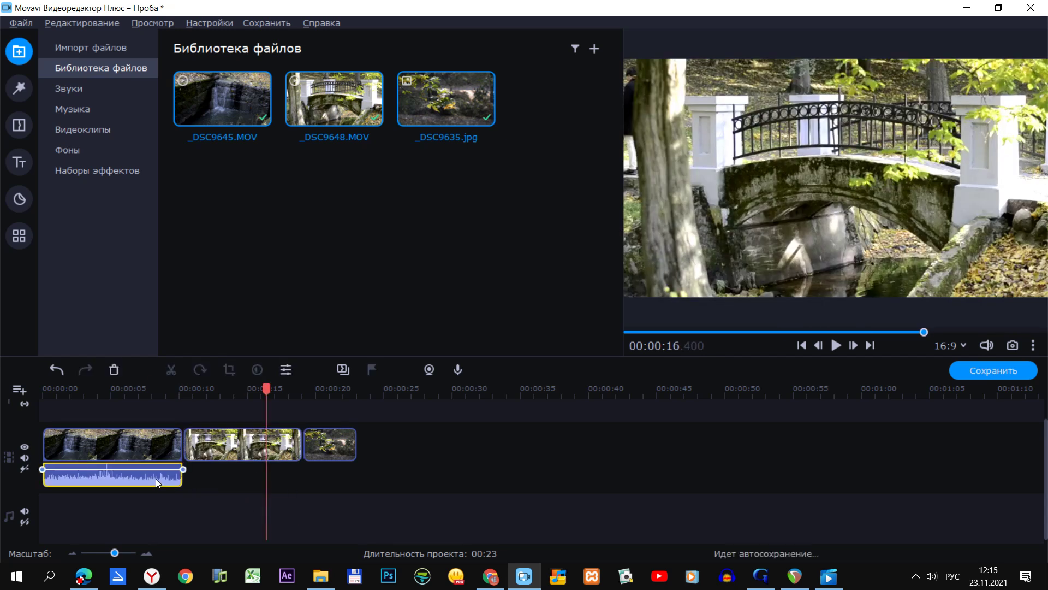
pyautogui.press('Delete')
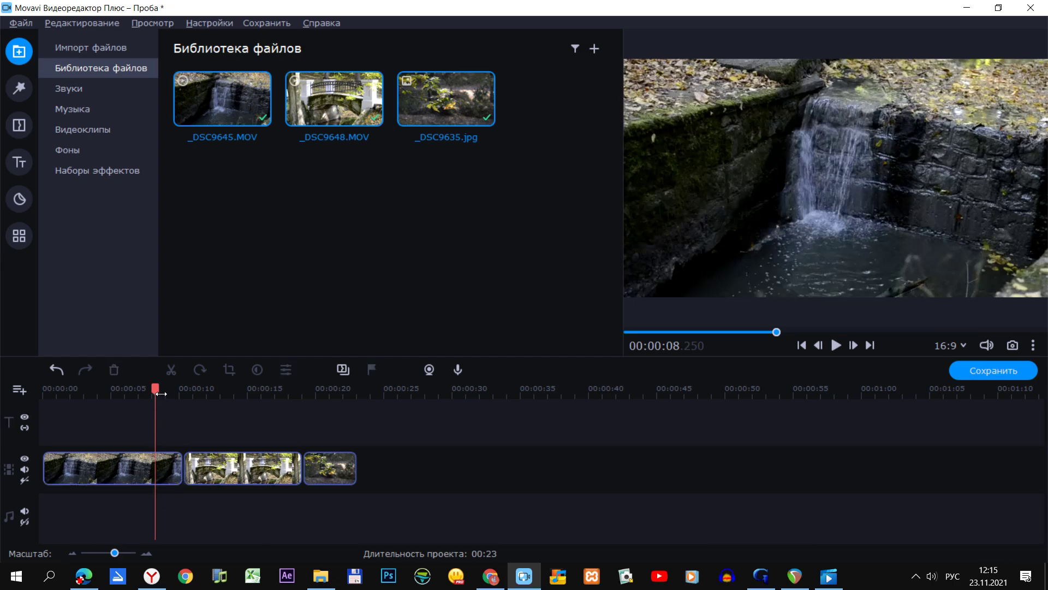
# Step: Insert the Калининград.инсайт intro title on the video track ahead of the waterfall clip and open it for editing
pyautogui.moveTo(156, 389); pyautogui.dragTo(31, 415)
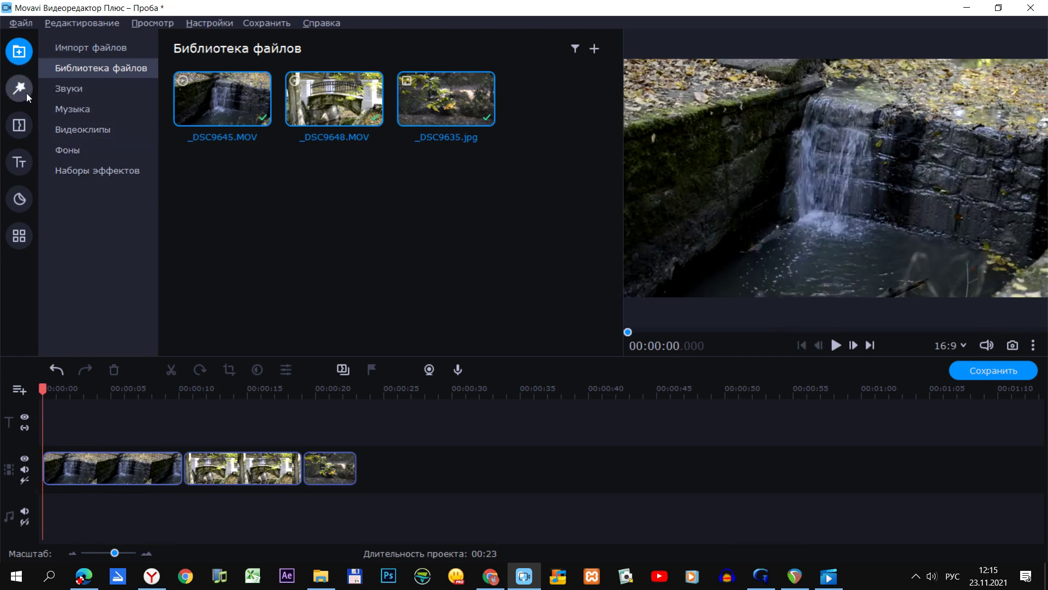
pyautogui.click(25, 166)
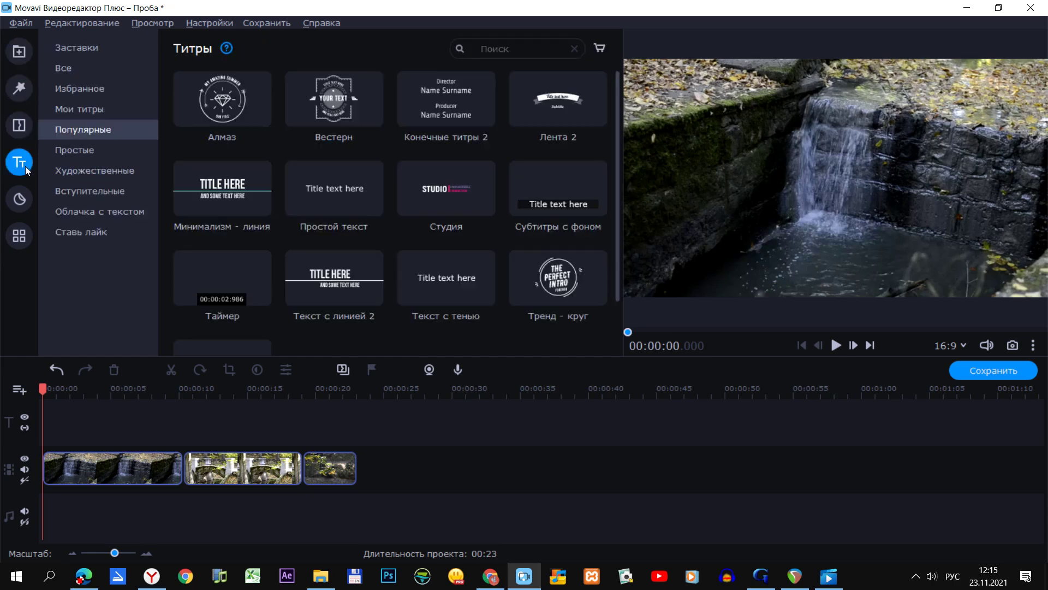
pyautogui.click(84, 47)
pyautogui.scroll(-1, 338, 240)
pyautogui.click(344, 254)
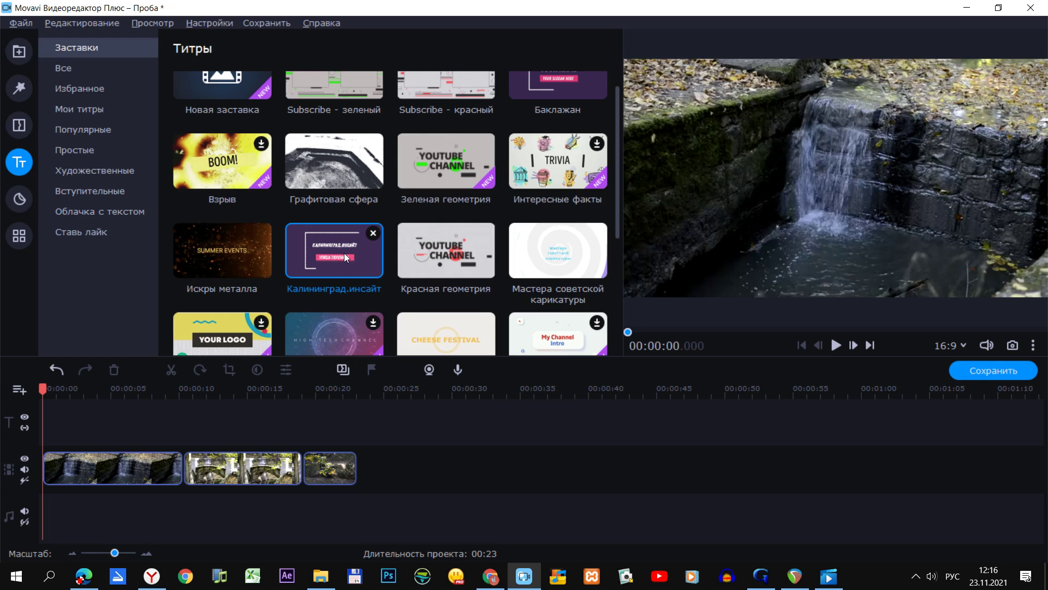
pyautogui.moveTo(343, 260); pyautogui.dragTo(120, 460)
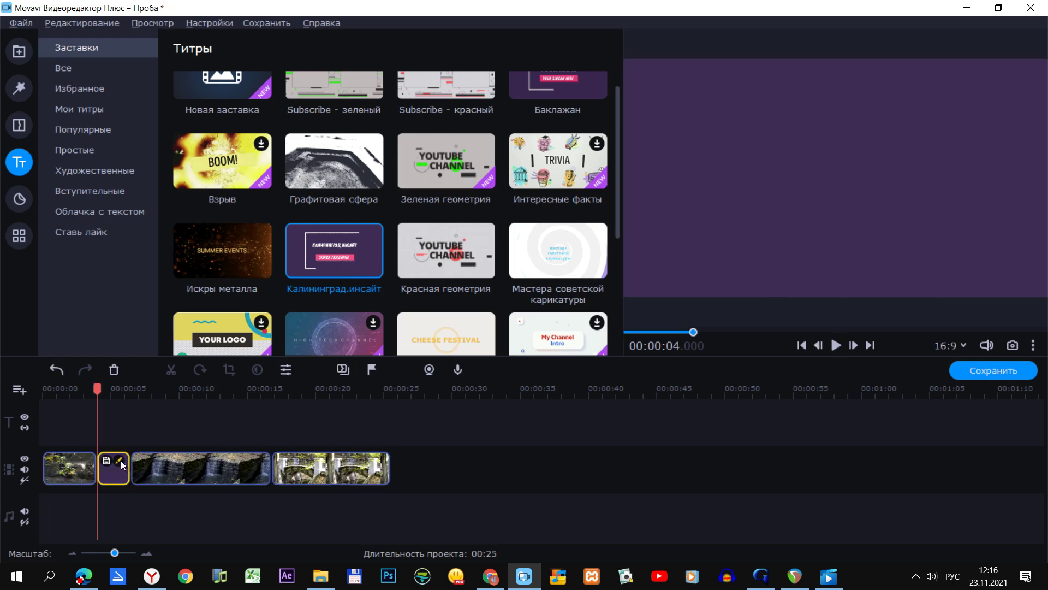
pyautogui.click(120, 460)
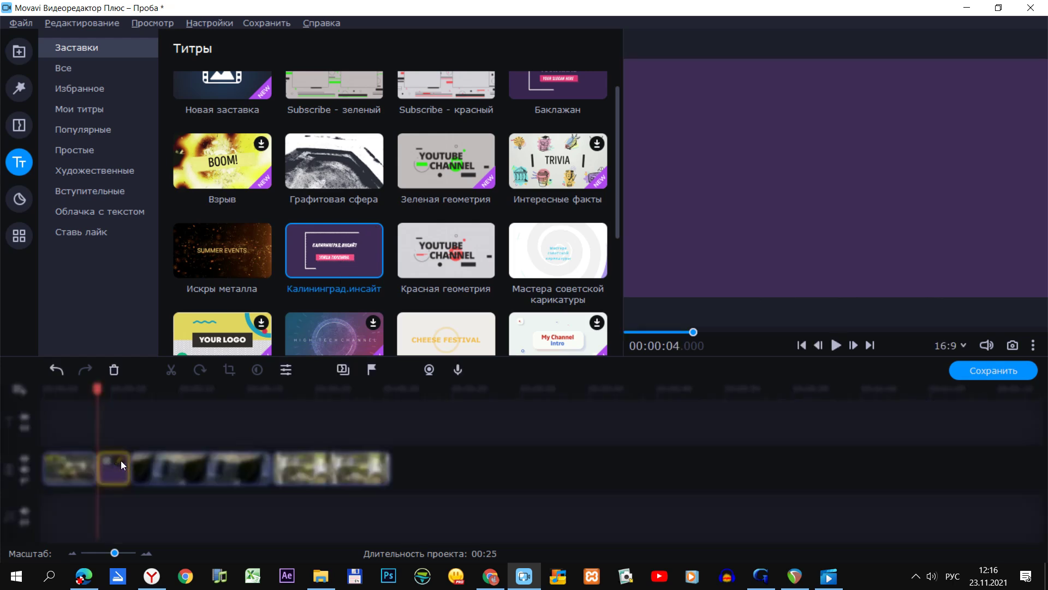
# Step: Replace the intro's second line, улица тюленина, with Проба and return to the main timeline
pyautogui.click(60, 429)
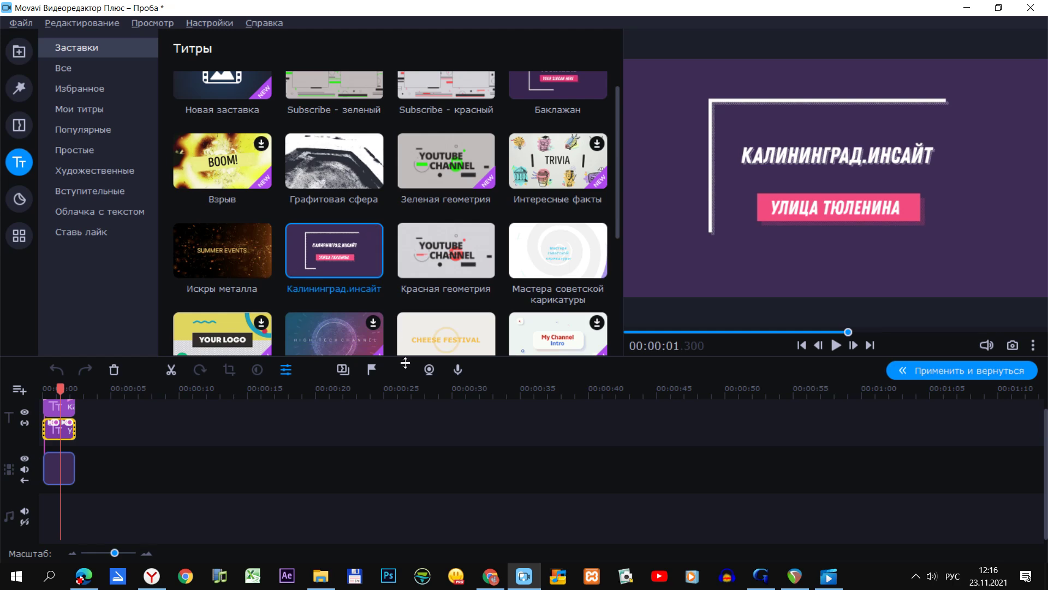
pyautogui.click(284, 372)
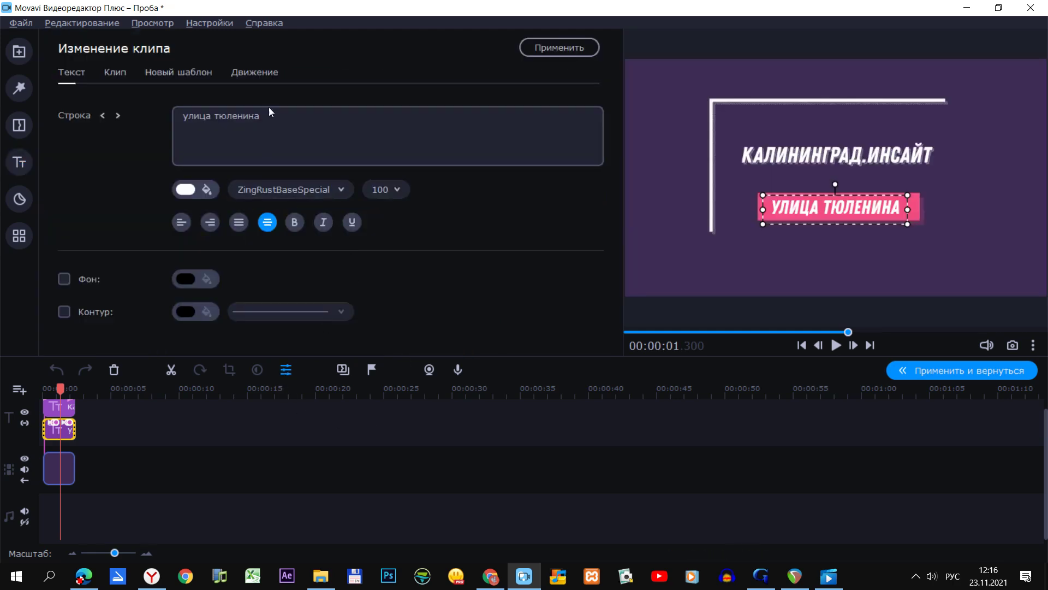
pyautogui.moveTo(275, 123); pyautogui.dragTo(174, 115)
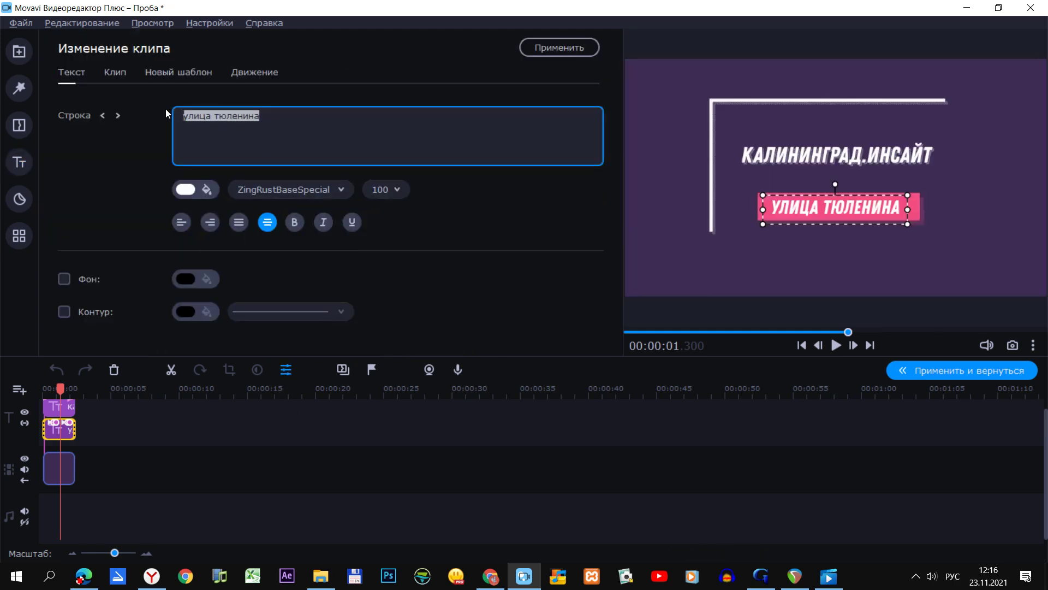
pyautogui.write('Про')
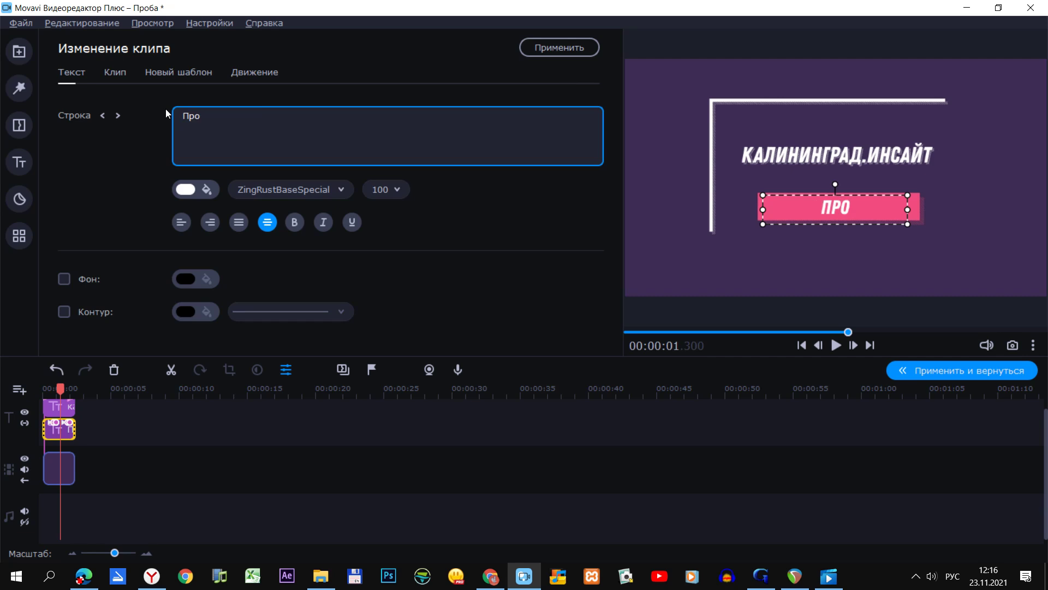
pyautogui.write('ба')
pyautogui.click(929, 372)
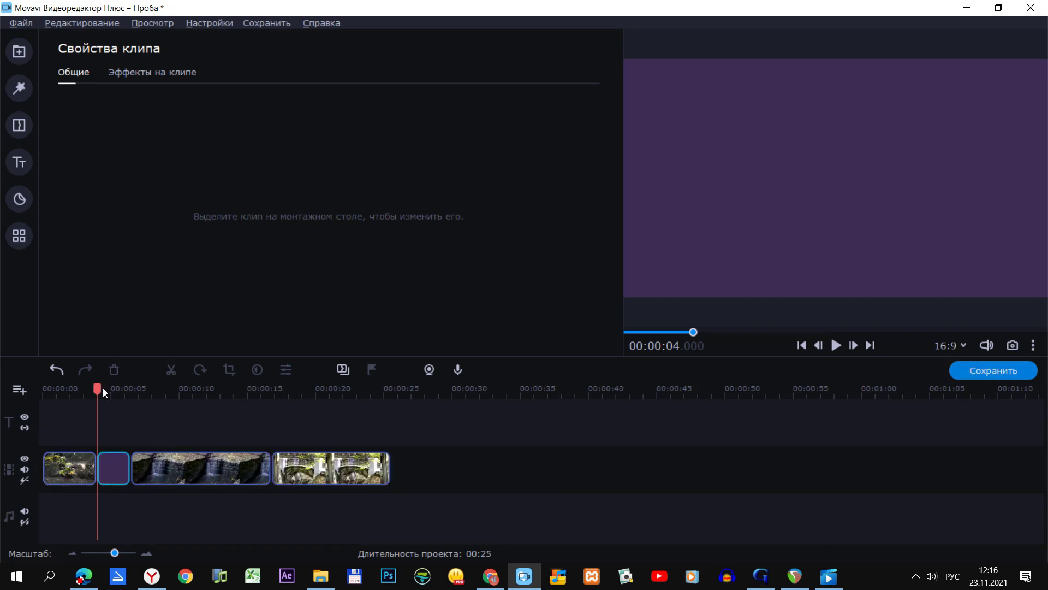
# Step: Play the timeline from just before the intro to check the edited title
pyautogui.click(78, 388)
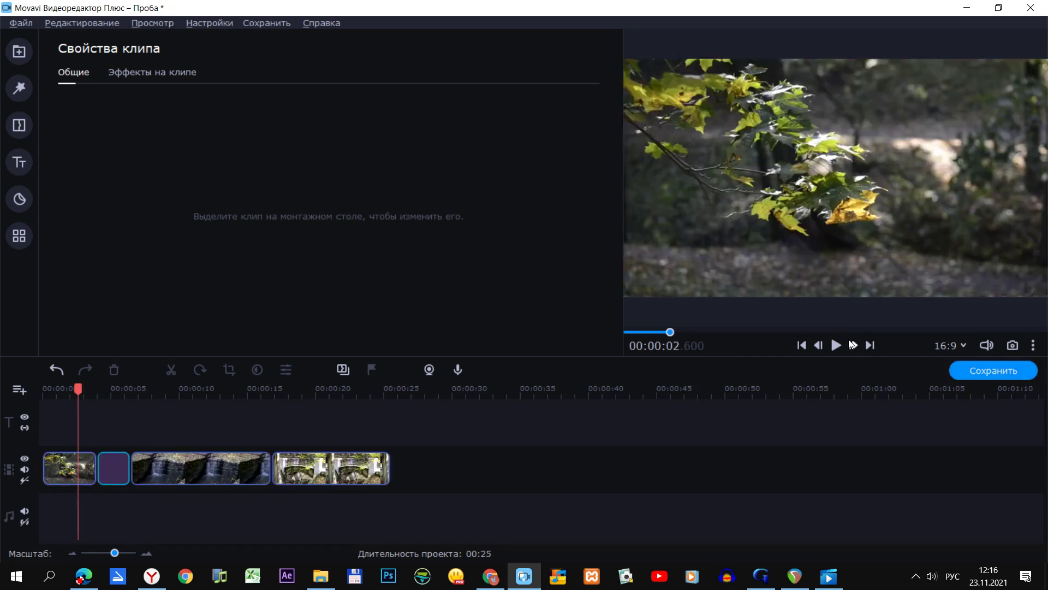
pyautogui.click(840, 345)
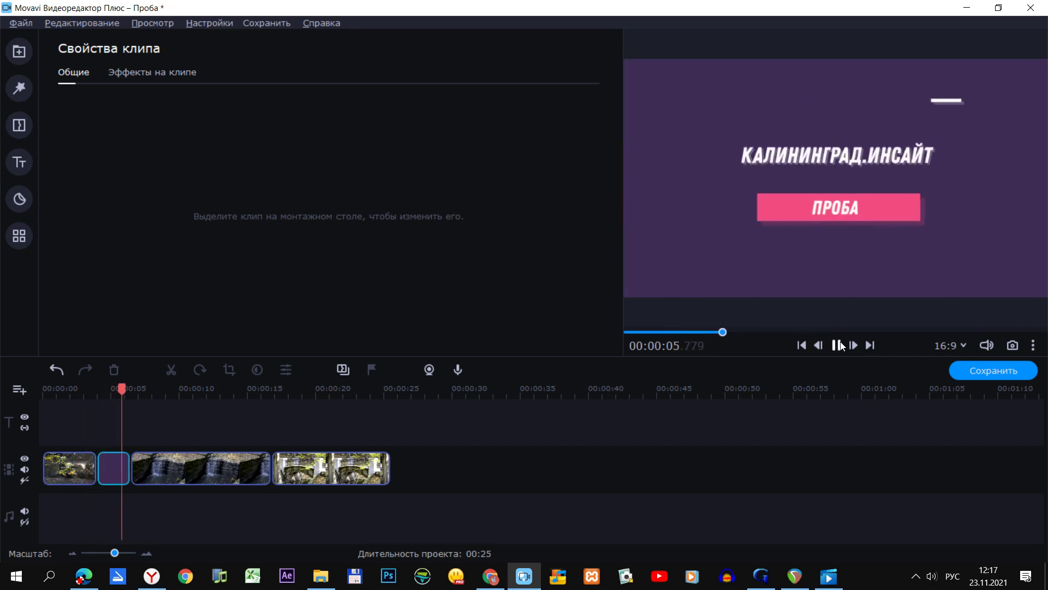
pyautogui.press('space')
# Step: Add the Ди-джей sound effect to the audio track beneath the start of the intro
pyautogui.moveTo(134, 387); pyautogui.dragTo(58, 388)
pyautogui.click(99, 467)
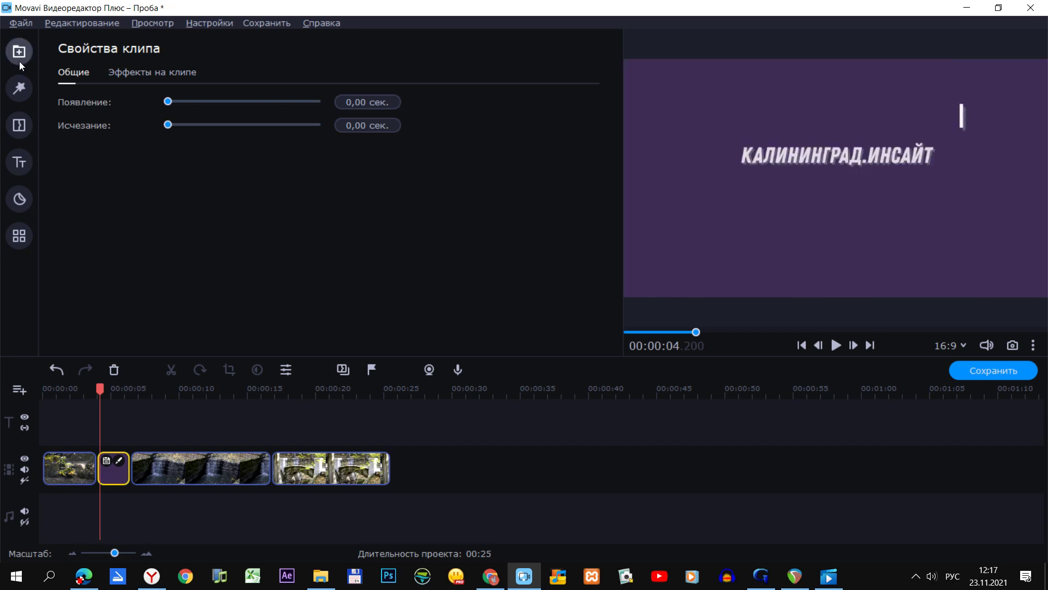
pyautogui.click(19, 51)
pyautogui.click(88, 88)
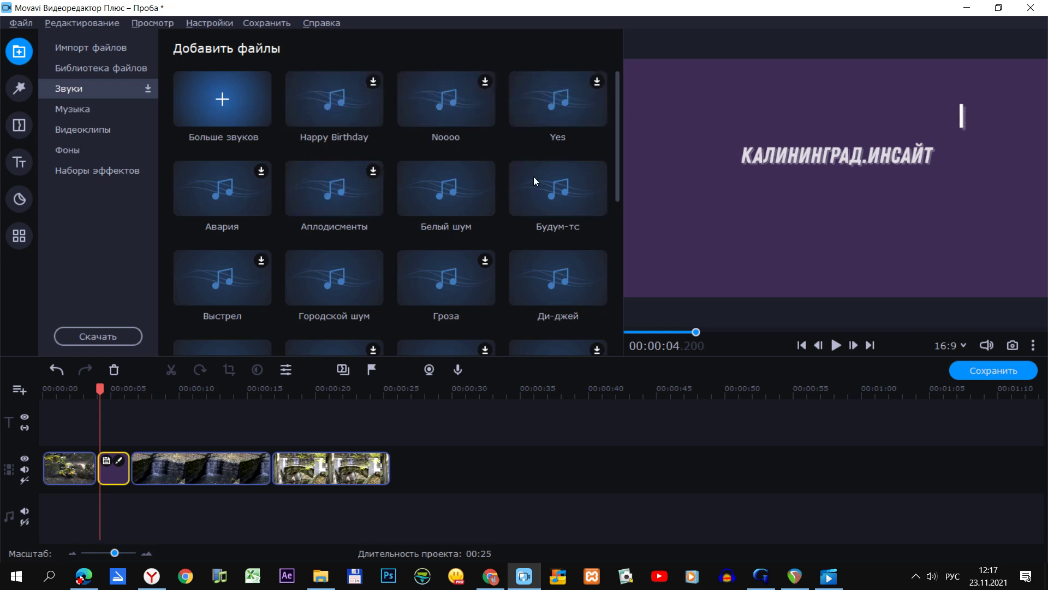
pyautogui.scroll(-1, 573, 218)
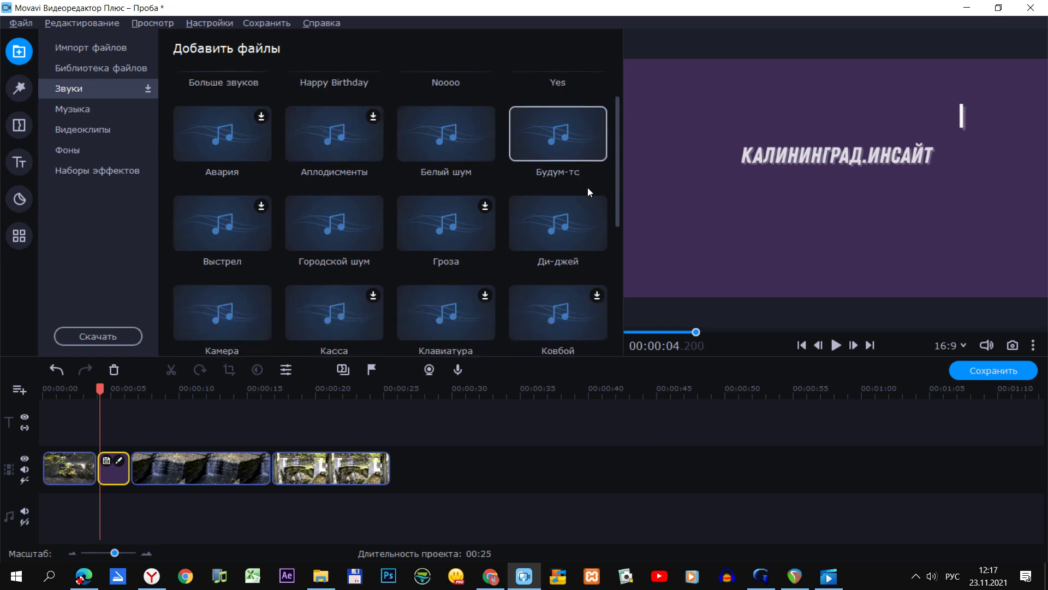
pyautogui.click(572, 229)
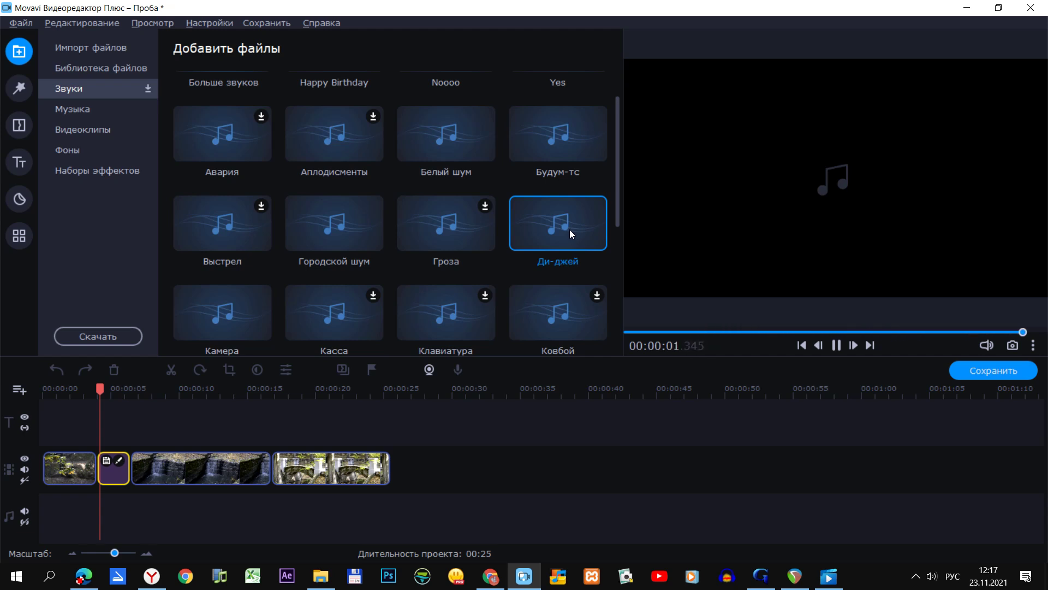
pyautogui.moveTo(569, 229); pyautogui.dragTo(112, 529)
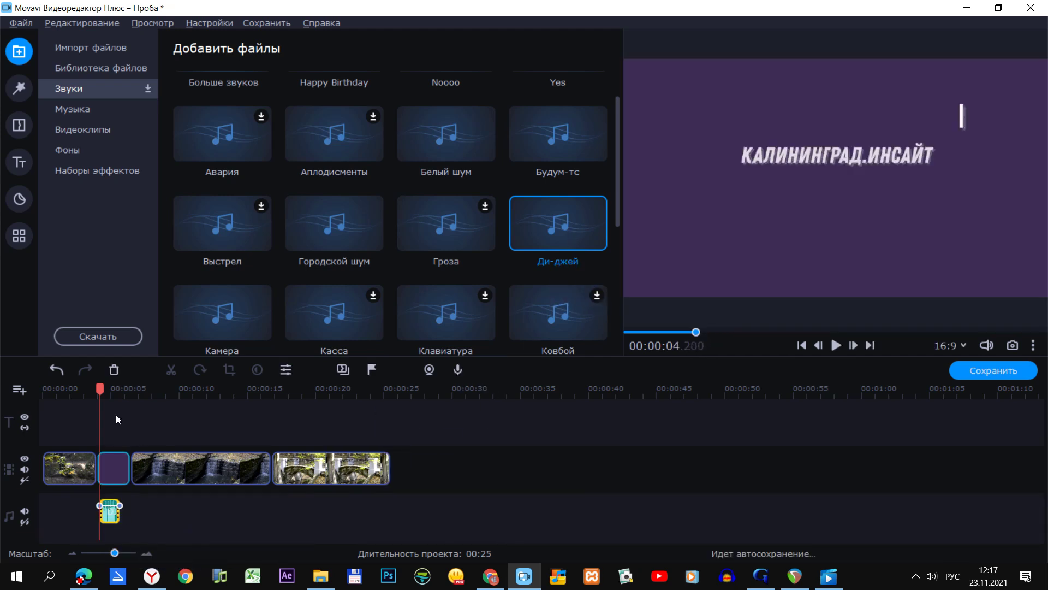
# Step: Play the intro together with its sound effect, starting from the photo
pyautogui.click(78, 397)
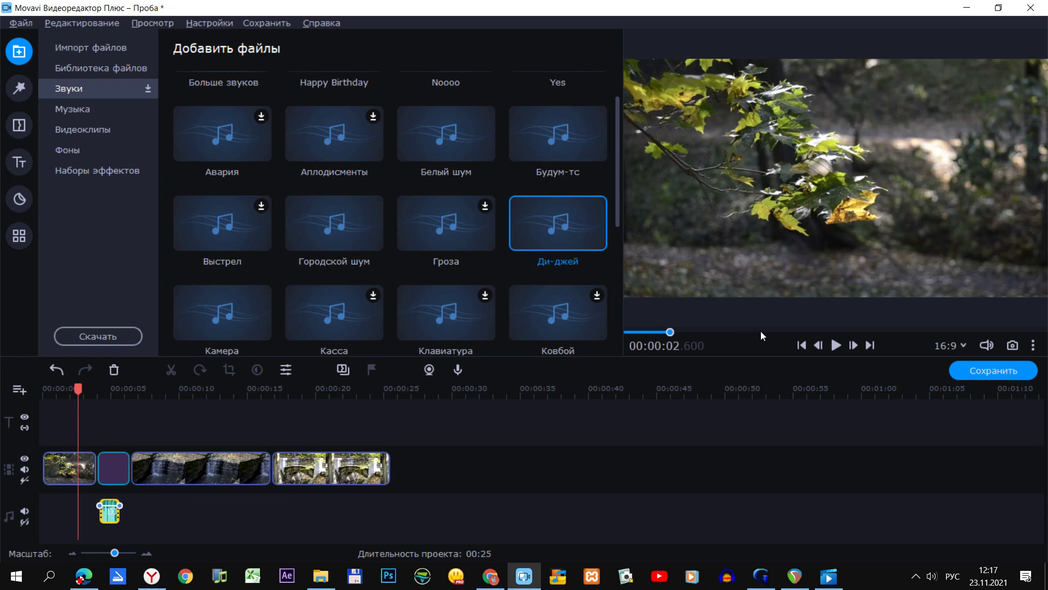
pyautogui.click(836, 345)
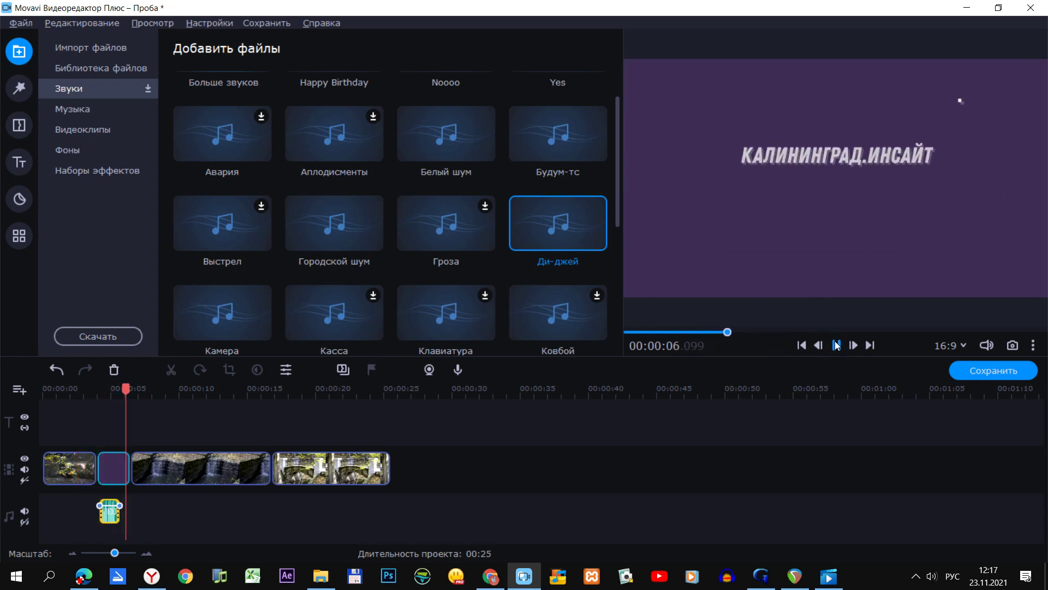
pyautogui.click(836, 345)
# Step: Add an extra audio track and place the Вдохновение music on it from the start of the video
pyautogui.moveTo(138, 390); pyautogui.dragTo(42, 389)
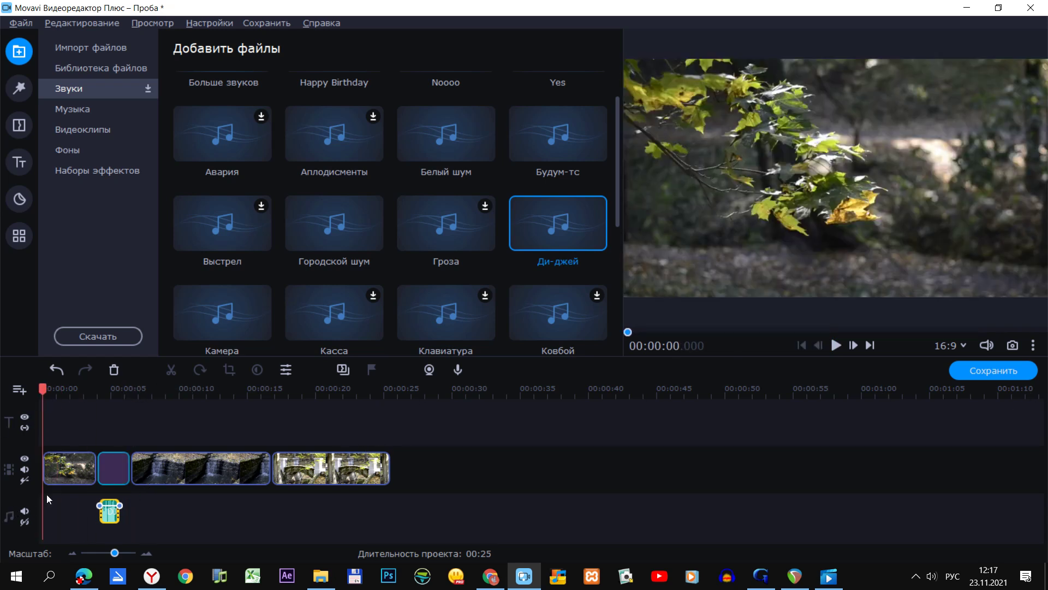
pyautogui.rightClick(24, 497)
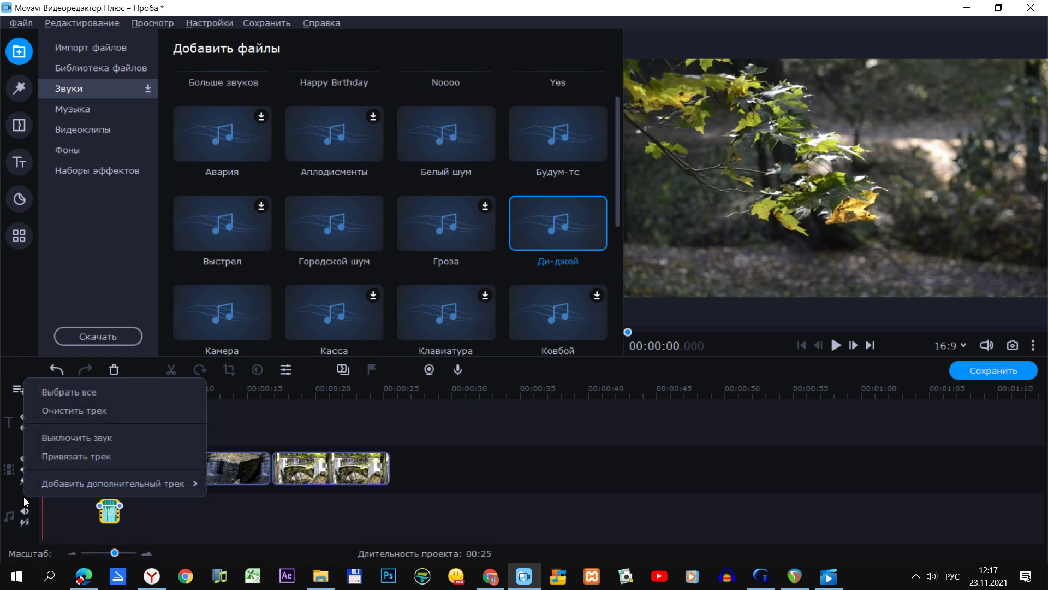
pyautogui.moveTo(59, 480)
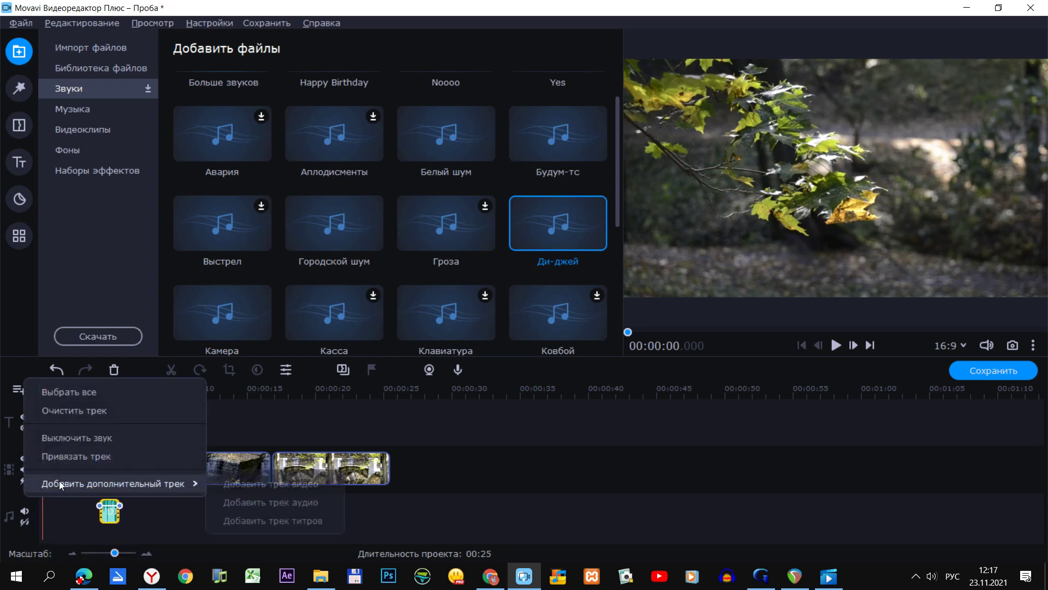
pyautogui.click(254, 501)
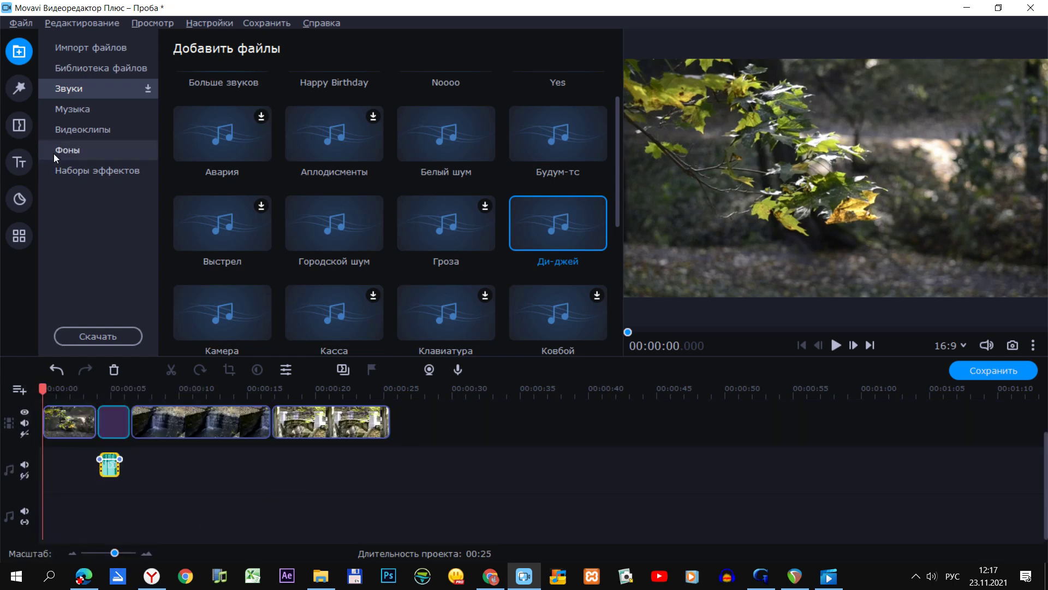
pyautogui.click(57, 113)
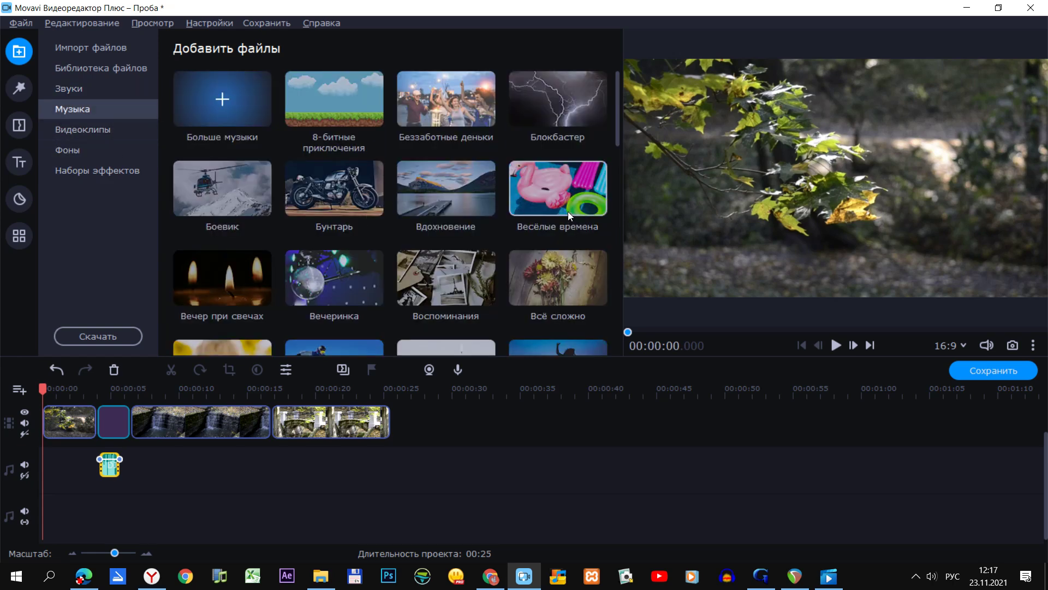
pyautogui.moveTo(450, 211); pyautogui.dragTo(34, 529)
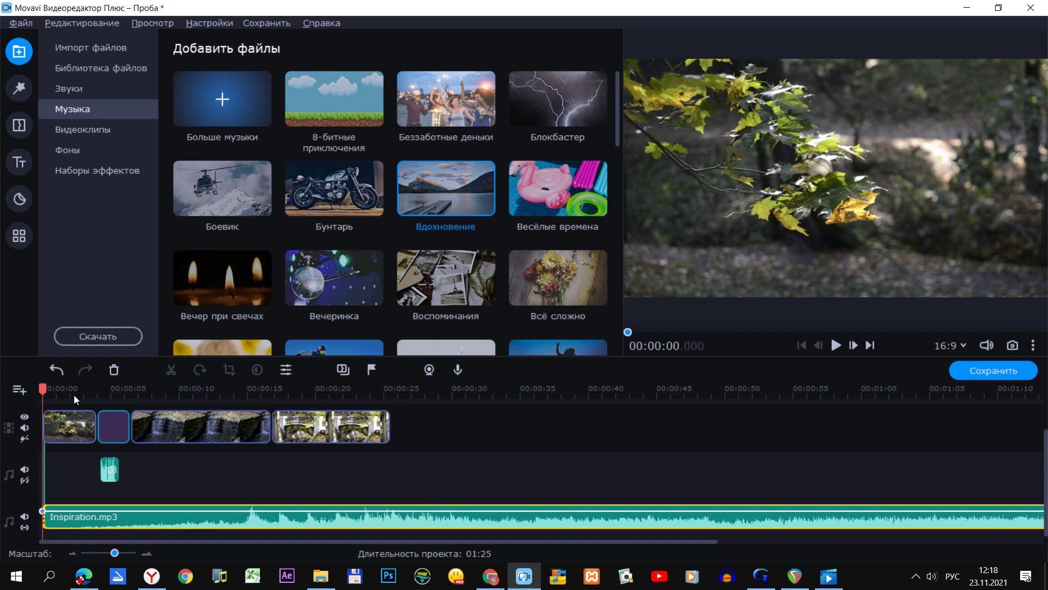
# Step: Split the music where the bridge clip ends and delete the part beyond it
pyautogui.moveTo(43, 391); pyautogui.dragTo(395, 408)
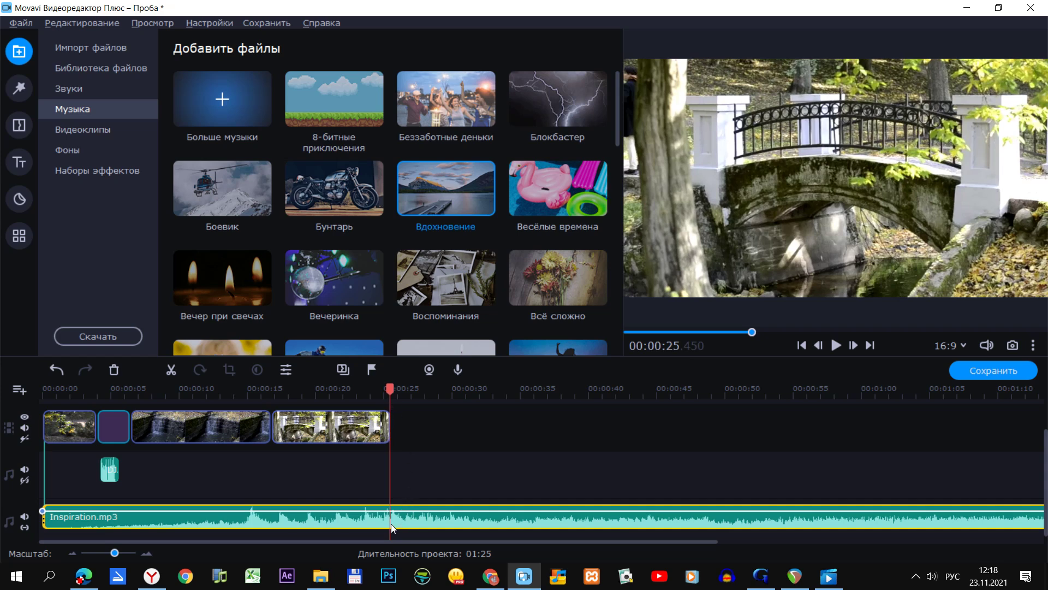
pyautogui.click(172, 371)
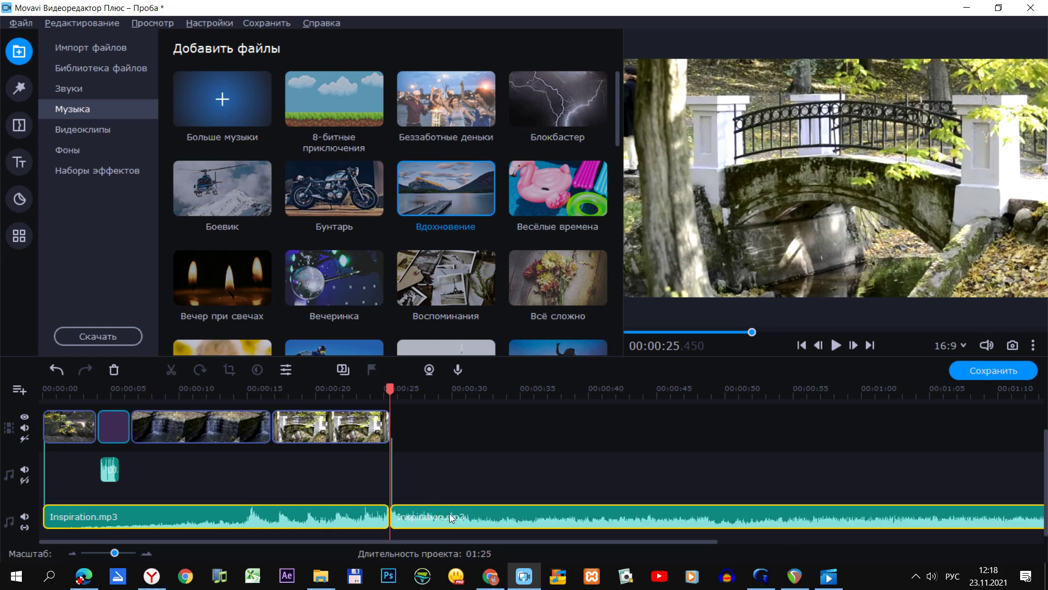
pyautogui.click(451, 515)
pyautogui.press('Delete')
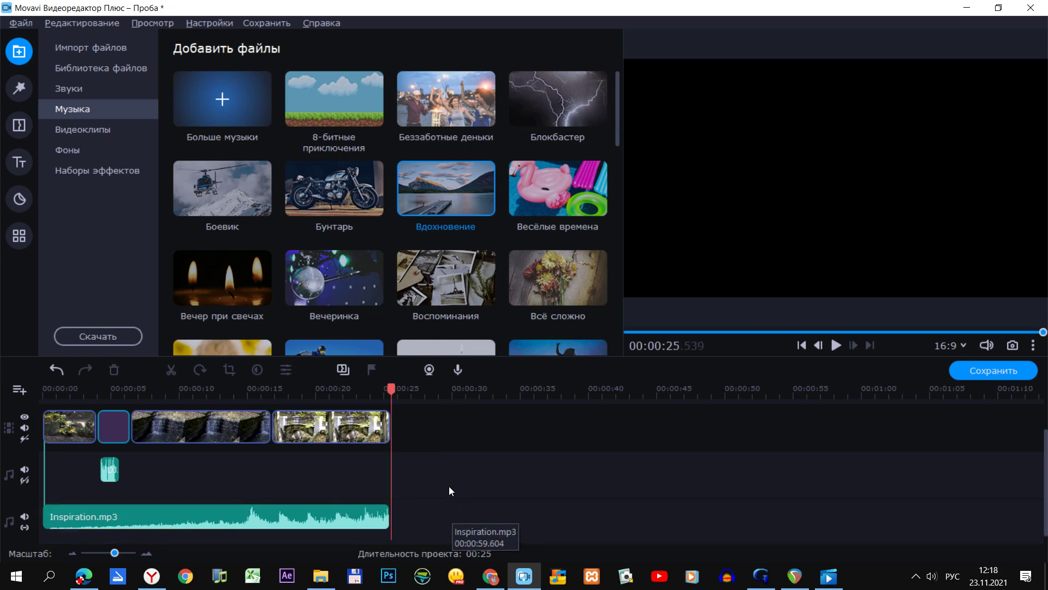
# Step: Set the trimmed music's fade-out to 3.00 seconds and play back the result
pyautogui.click(376, 513)
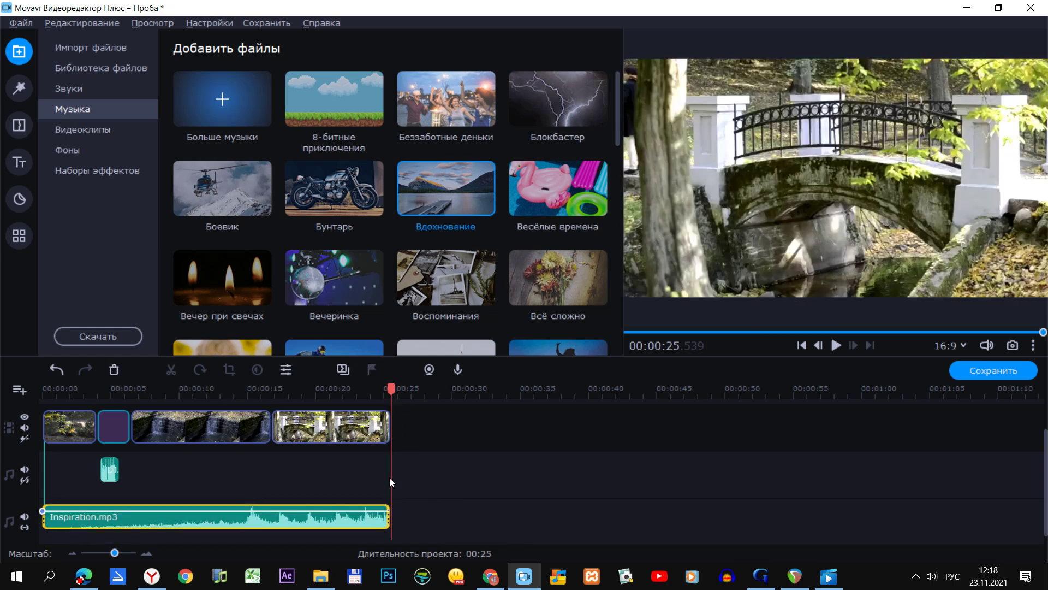
pyautogui.click(286, 369)
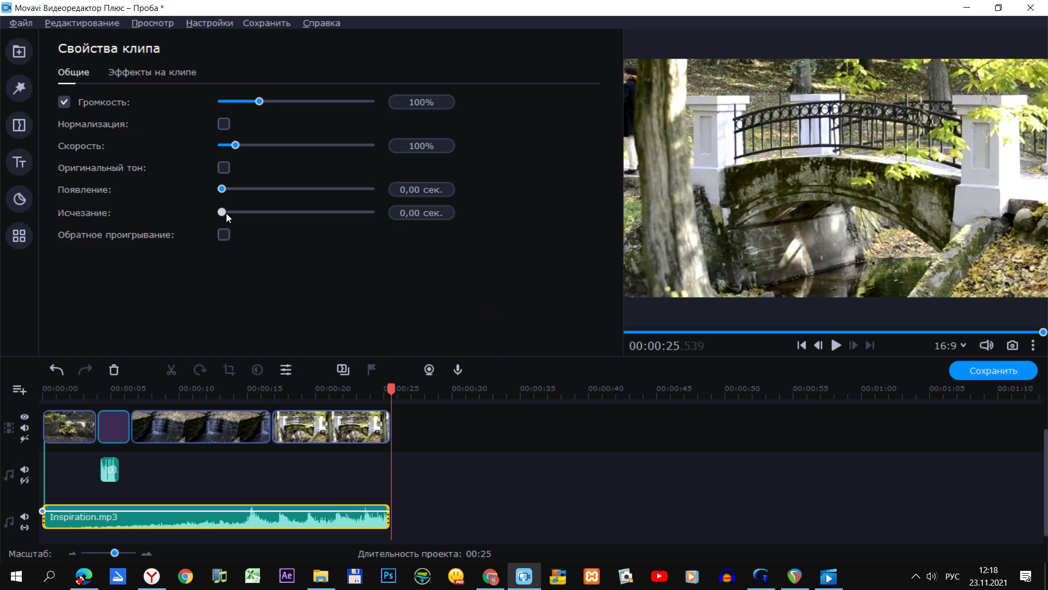
pyautogui.moveTo(224, 213); pyautogui.dragTo(270, 214)
pyautogui.click(327, 407)
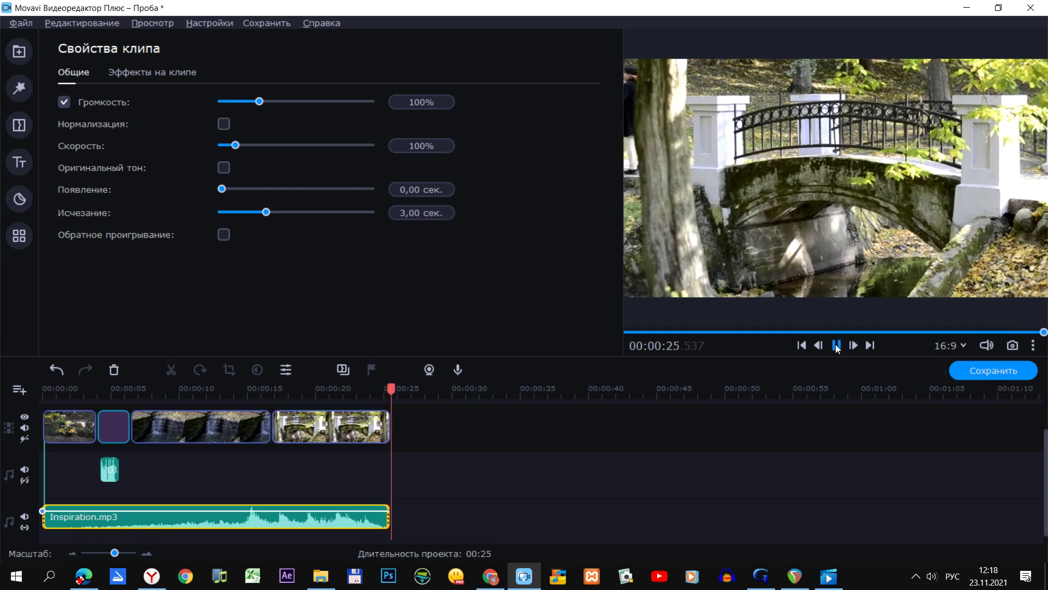
pyautogui.click(837, 345)
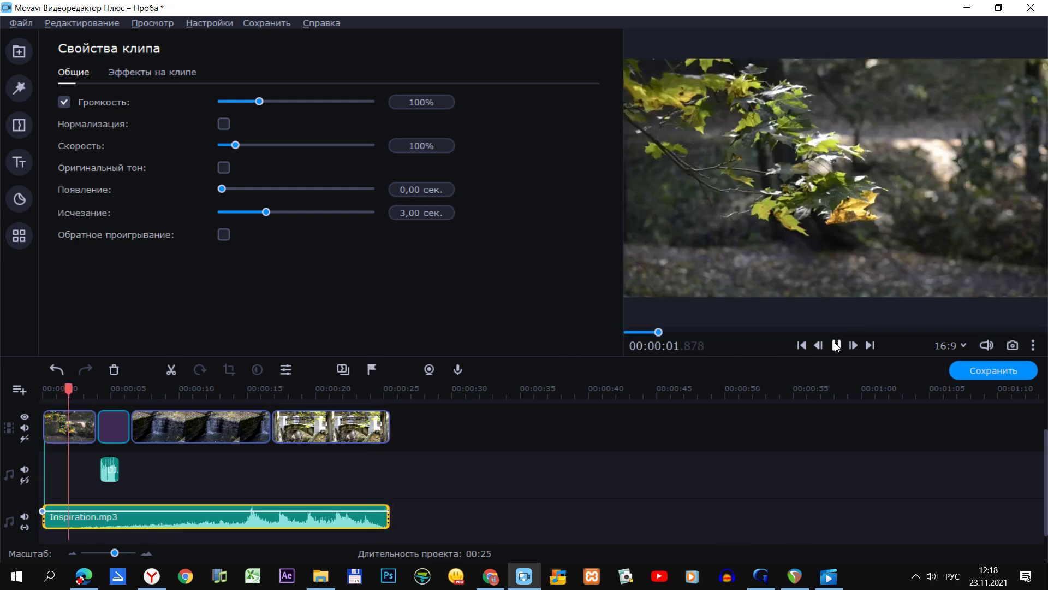
pyautogui.press('space')
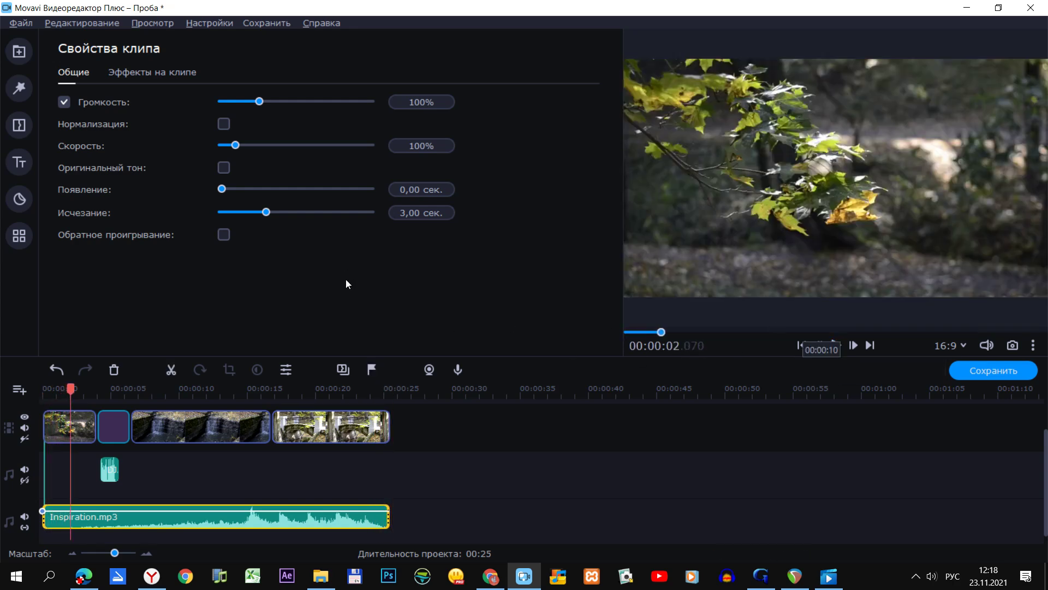
# Step: Append the custom Калининград Инсайт 2021 title to the video track right after the bridge clip
pyautogui.click(27, 55)
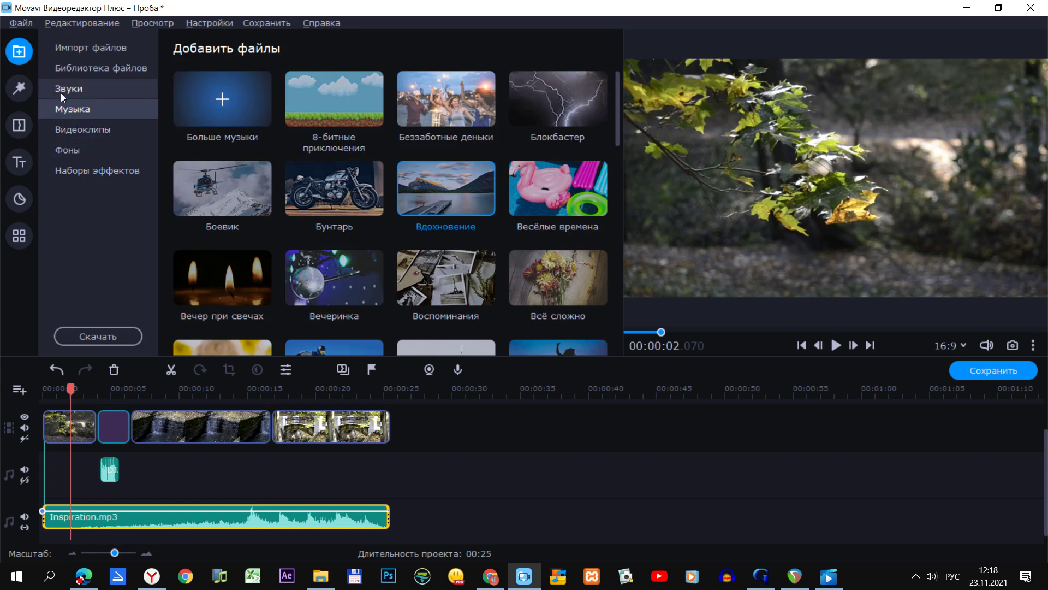
pyautogui.click(21, 168)
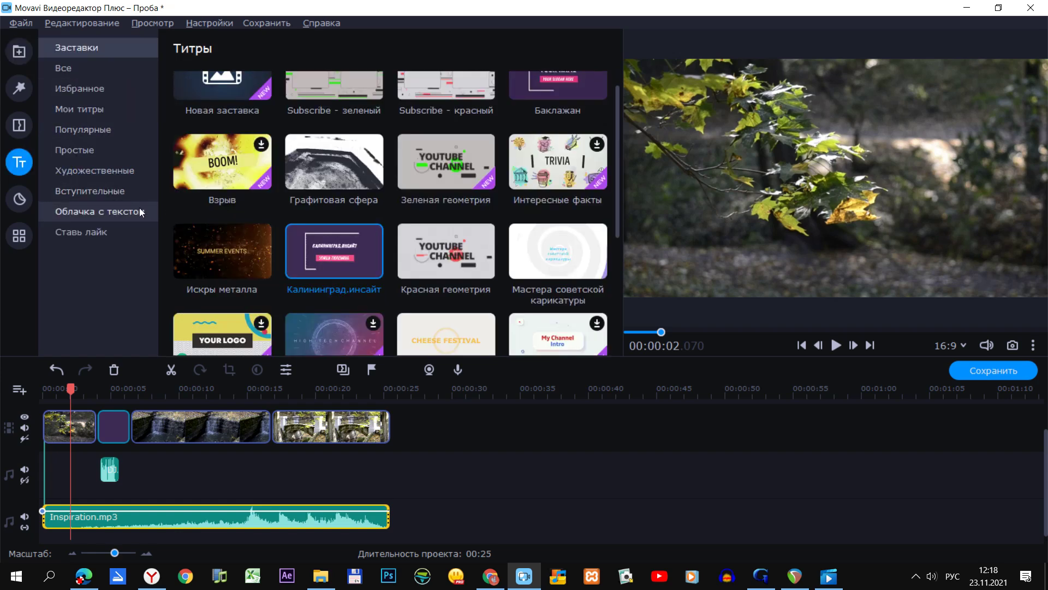
pyautogui.click(82, 69)
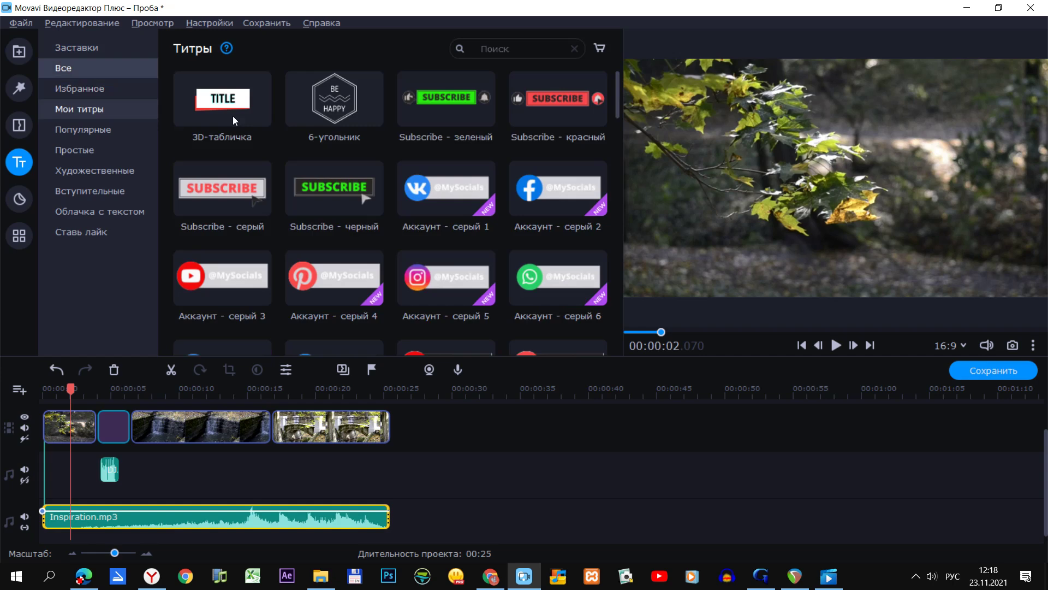
pyautogui.click(103, 109)
pyautogui.moveTo(232, 154); pyautogui.dragTo(391, 438)
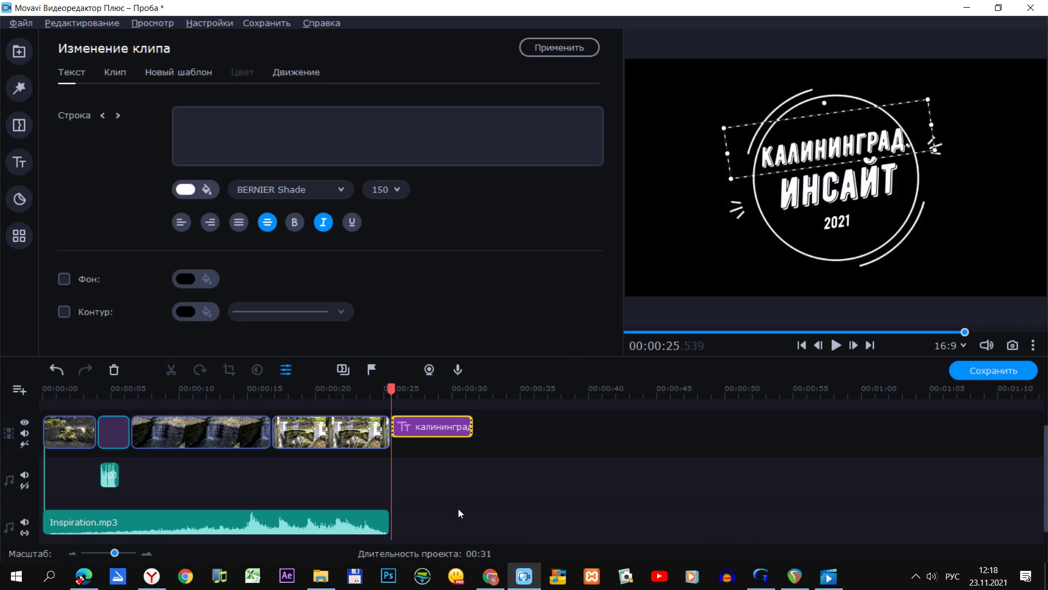
# Step: Extend the background music to the end of the closing title
pyautogui.click(385, 522)
pyautogui.moveTo(388, 525); pyautogui.dragTo(473, 526)
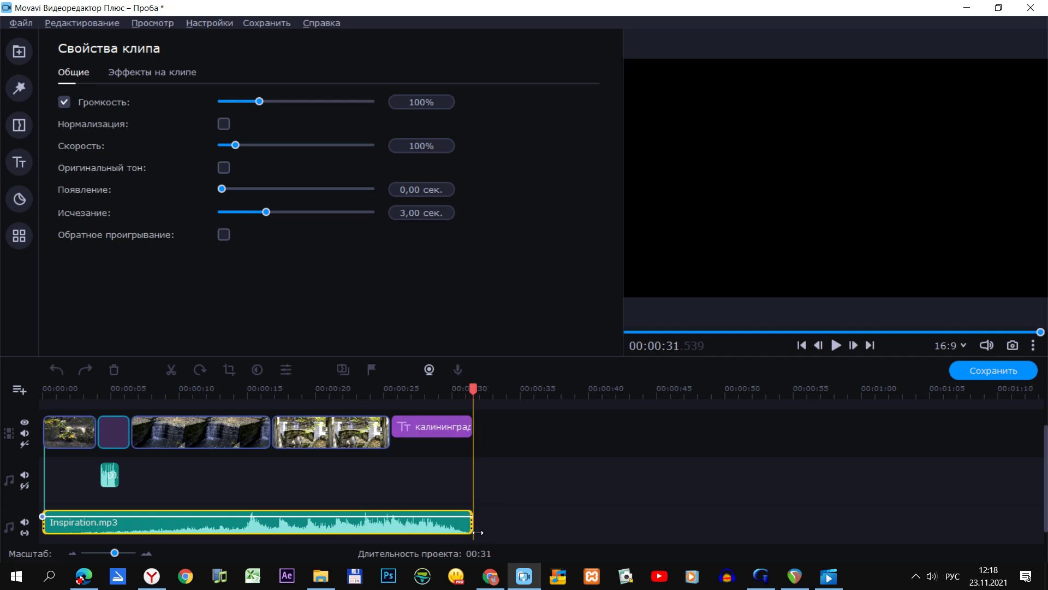
# Step: Play the whole project from the start in full-screen mode, ending at the closing title
pyautogui.moveTo(474, 391); pyautogui.dragTo(42, 391)
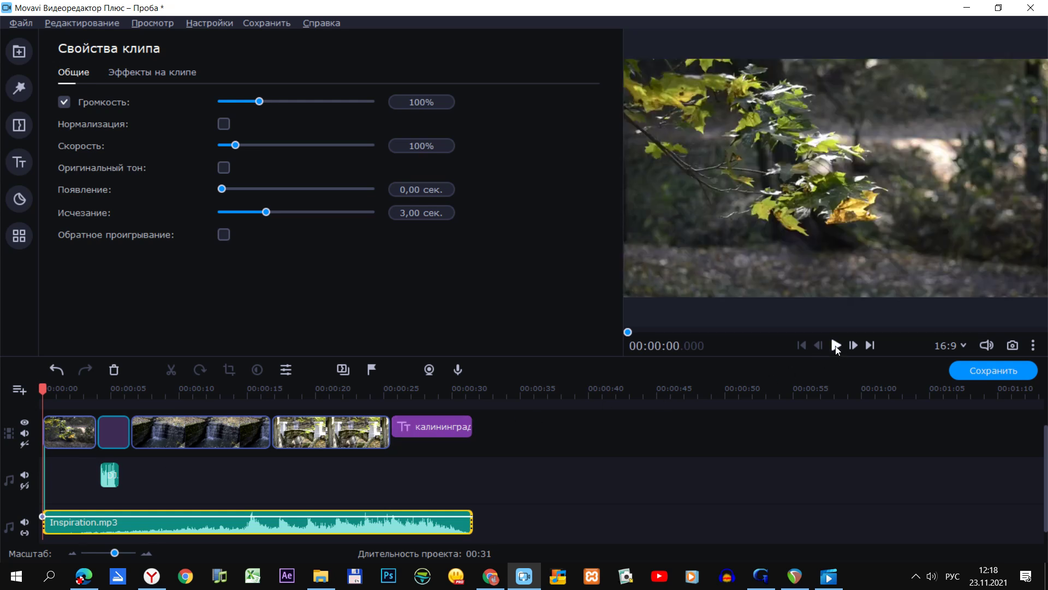
pyautogui.click(836, 345)
pyautogui.click(1033, 346)
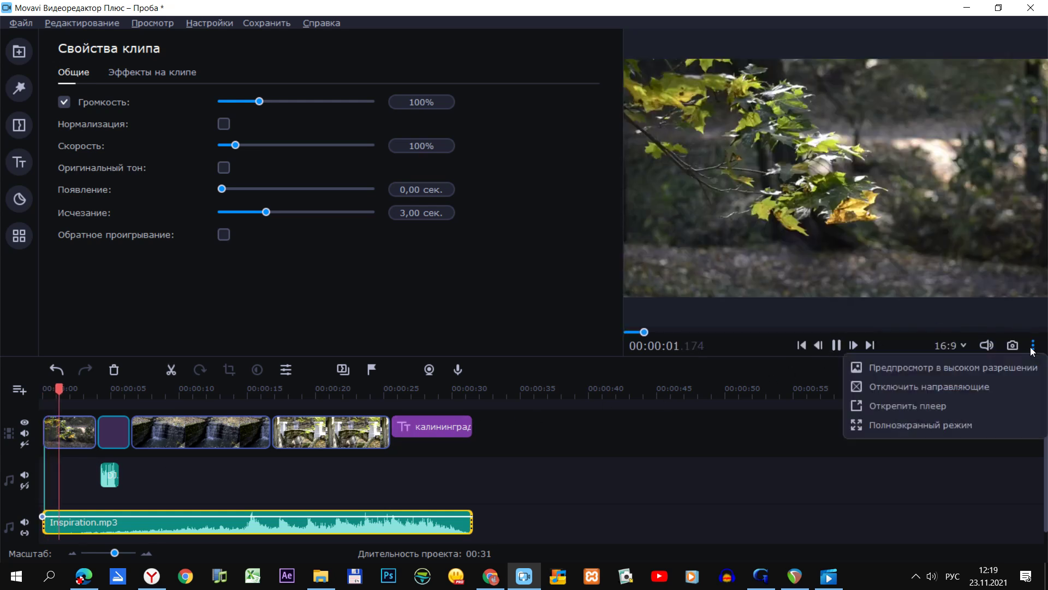
pyautogui.click(967, 427)
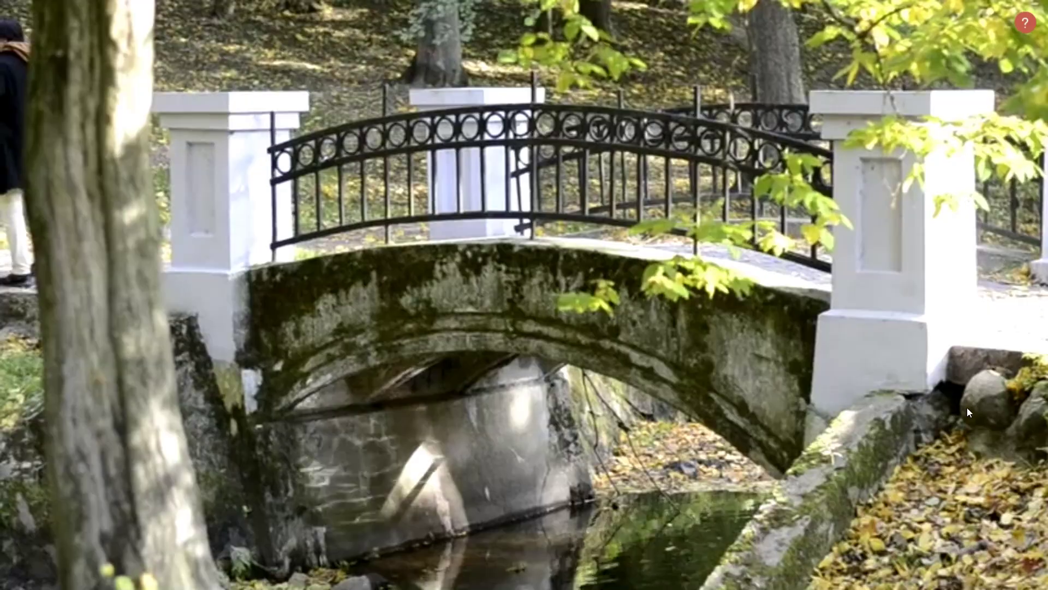
pyautogui.press('Escape')
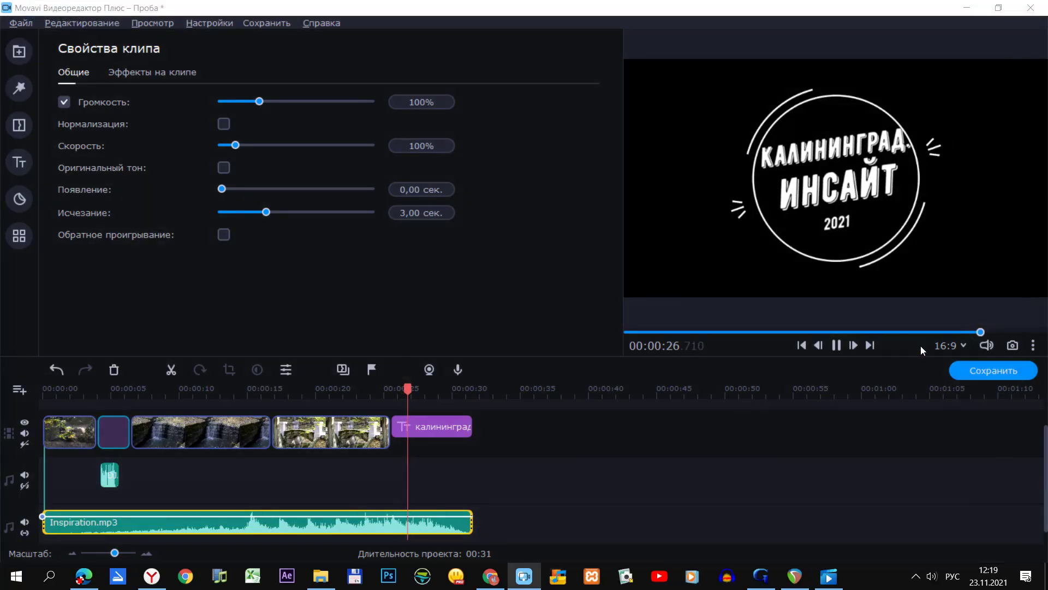
pyautogui.click(855, 344)
# Step: Trim the end of the bridge clip back to about 23.15 seconds on the timeline
pyautogui.click(369, 434)
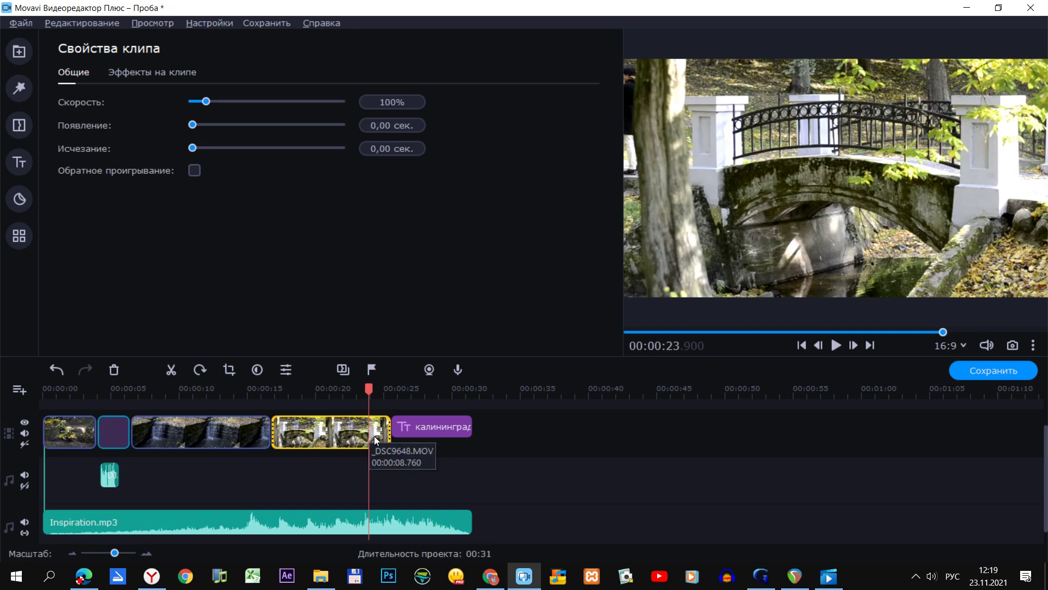
pyautogui.moveTo(375, 390)
pyautogui.mouseDown()
pyautogui.moveTo(393, 391)
pyautogui.moveTo(364, 391)
pyautogui.mouseUp()
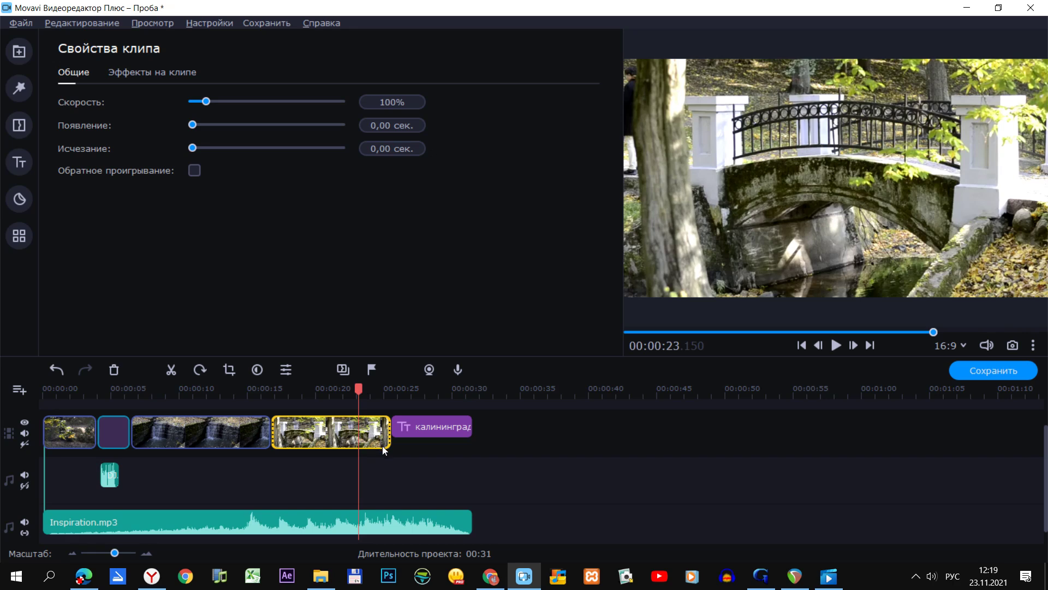
pyautogui.moveTo(393, 447); pyautogui.dragTo(359, 447)
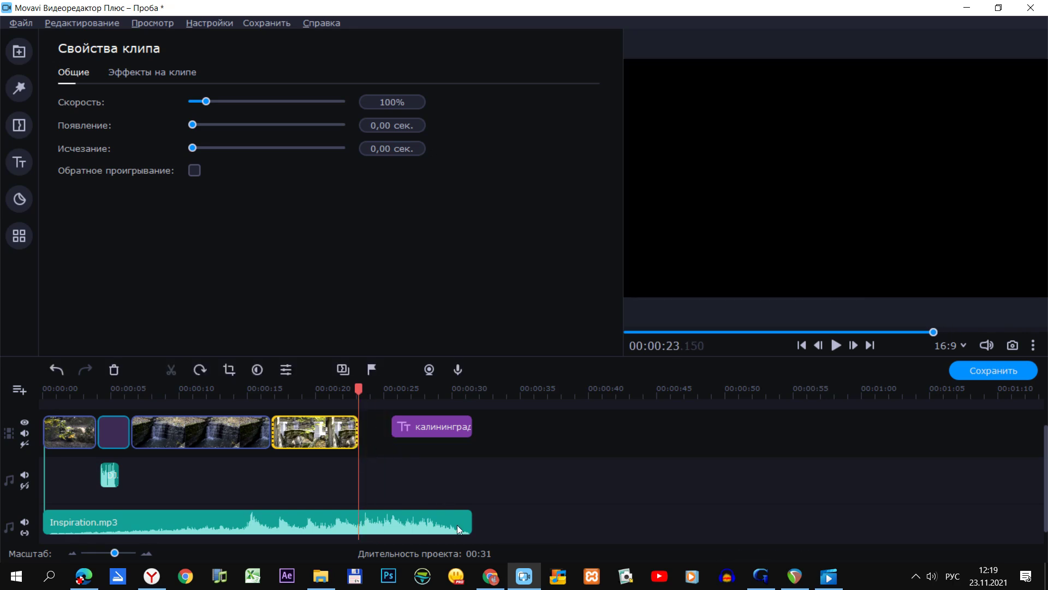
# Step: Move the closing title right after the shortened bridge clip and shorten the background music to the title's end
pyautogui.click(457, 525)
pyautogui.moveTo(435, 425); pyautogui.dragTo(404, 425)
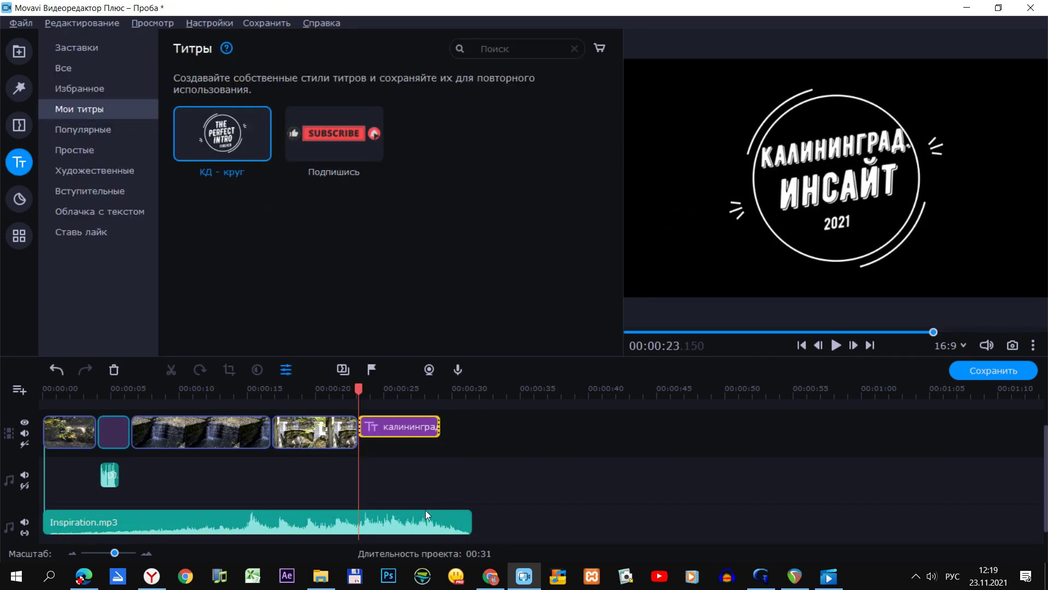
pyautogui.moveTo(466, 531); pyautogui.dragTo(440, 531)
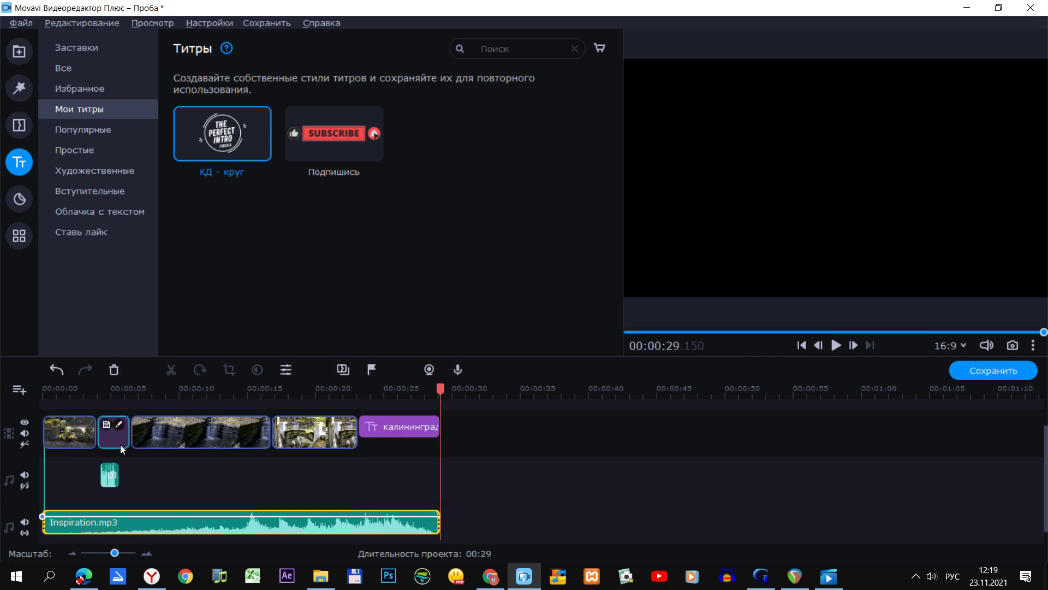
# Step: Shorten the opening photo to about 1.8 seconds and close the gap it leaves on the video track
pyautogui.click(80, 433)
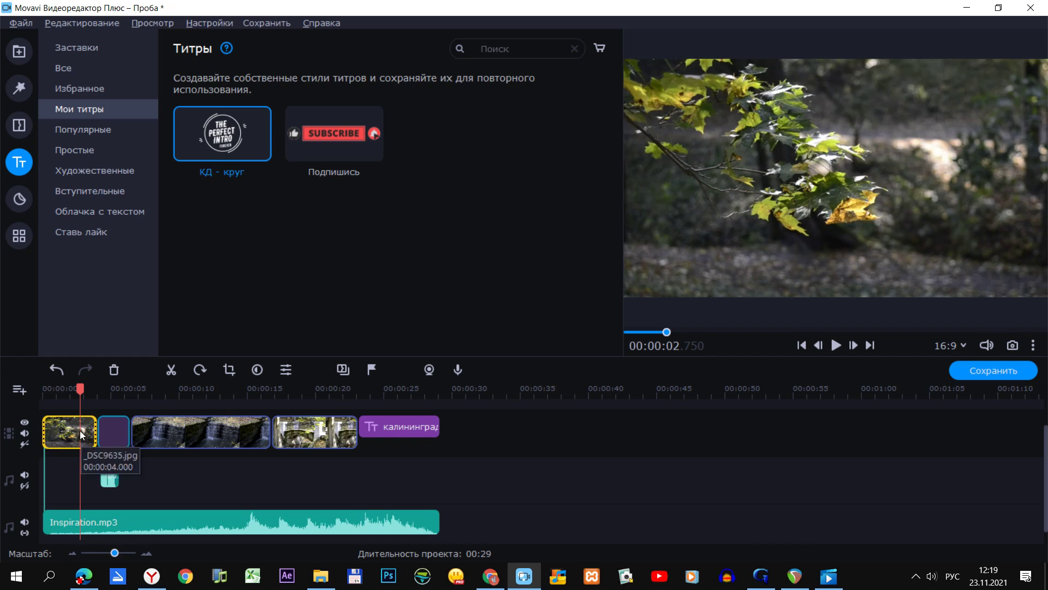
pyautogui.moveTo(102, 438); pyautogui.dragTo(66, 441)
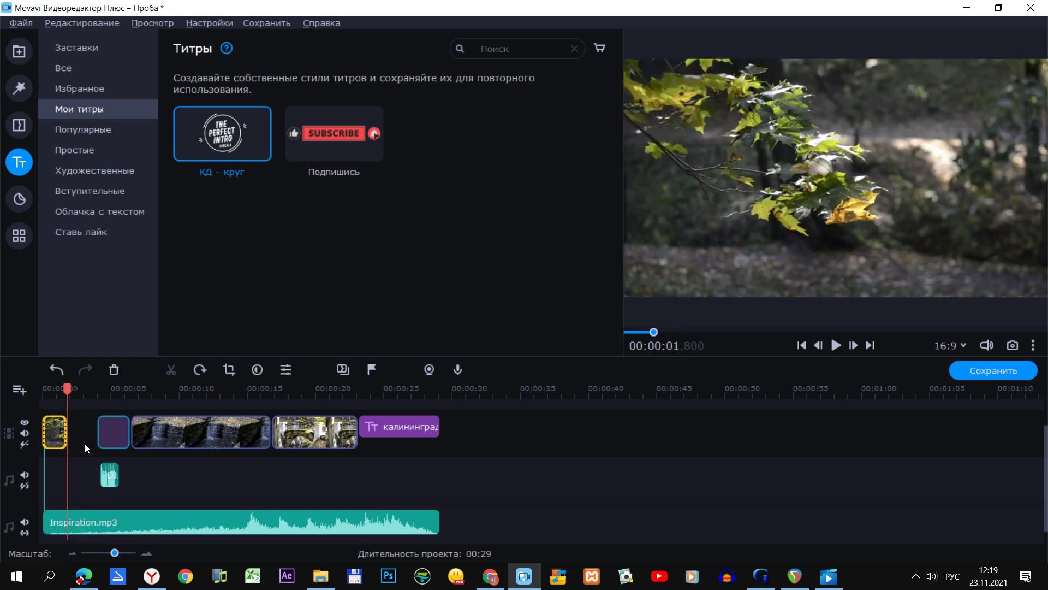
pyautogui.click(118, 438)
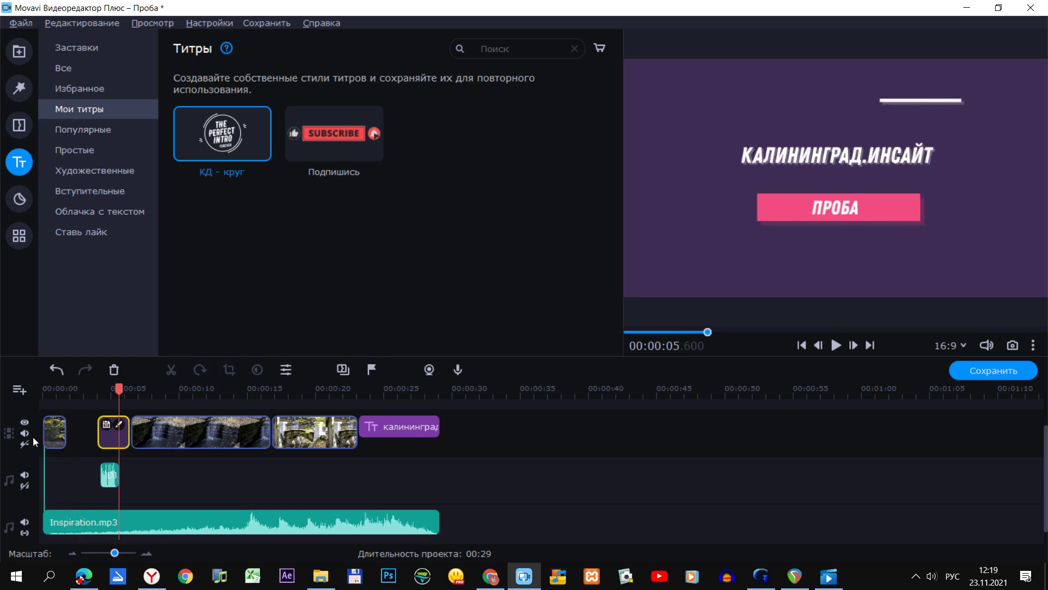
pyautogui.click(23, 444)
pyautogui.click(24, 444)
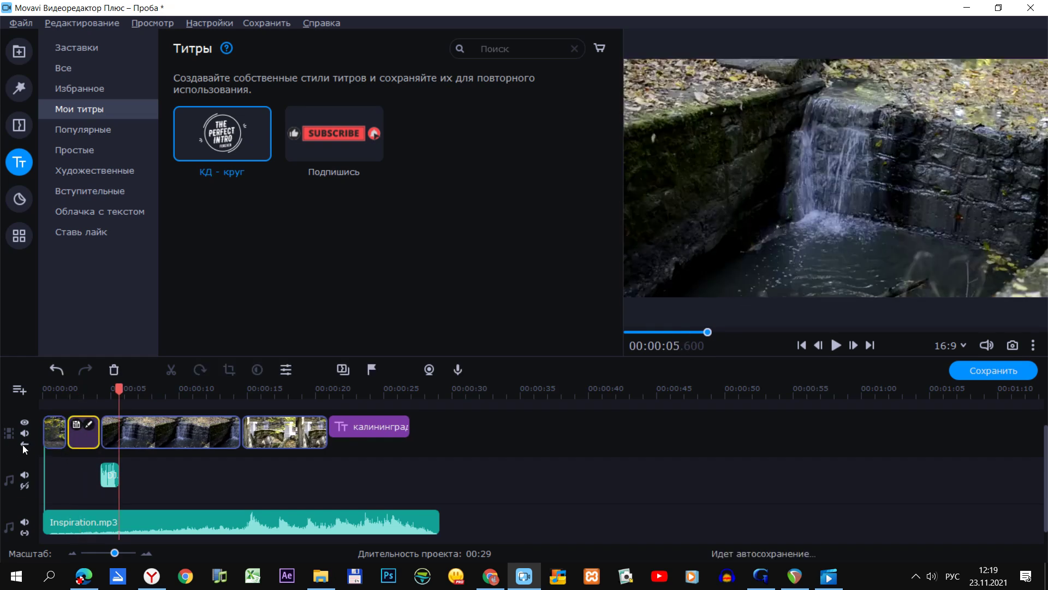
# Step: Move the sound effect to the start of the channel intro and play back the opening
pyautogui.click(109, 479)
pyautogui.moveTo(110, 479); pyautogui.dragTo(79, 478)
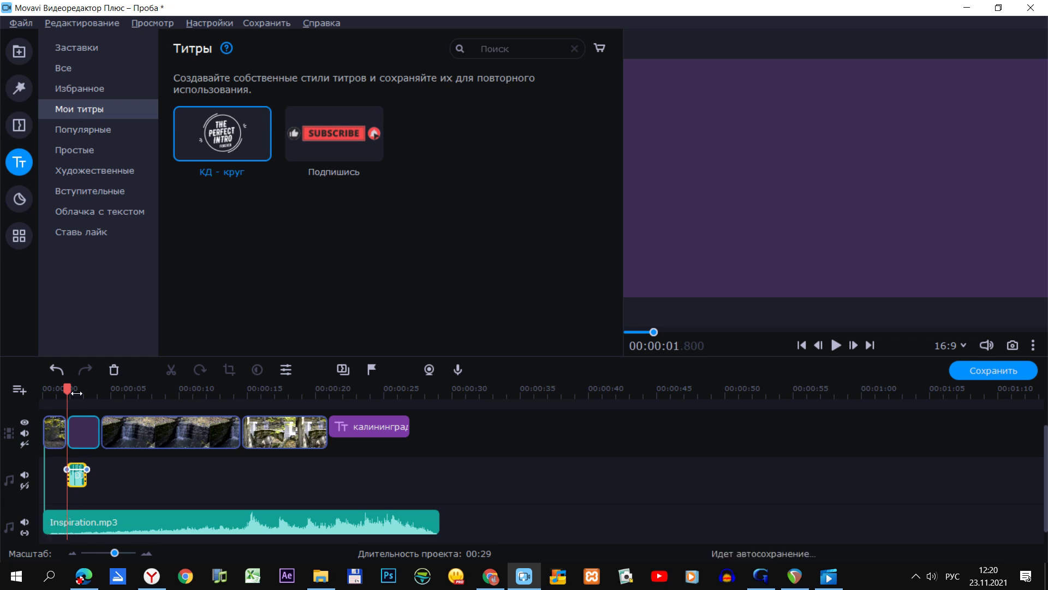
pyautogui.click(43, 402)
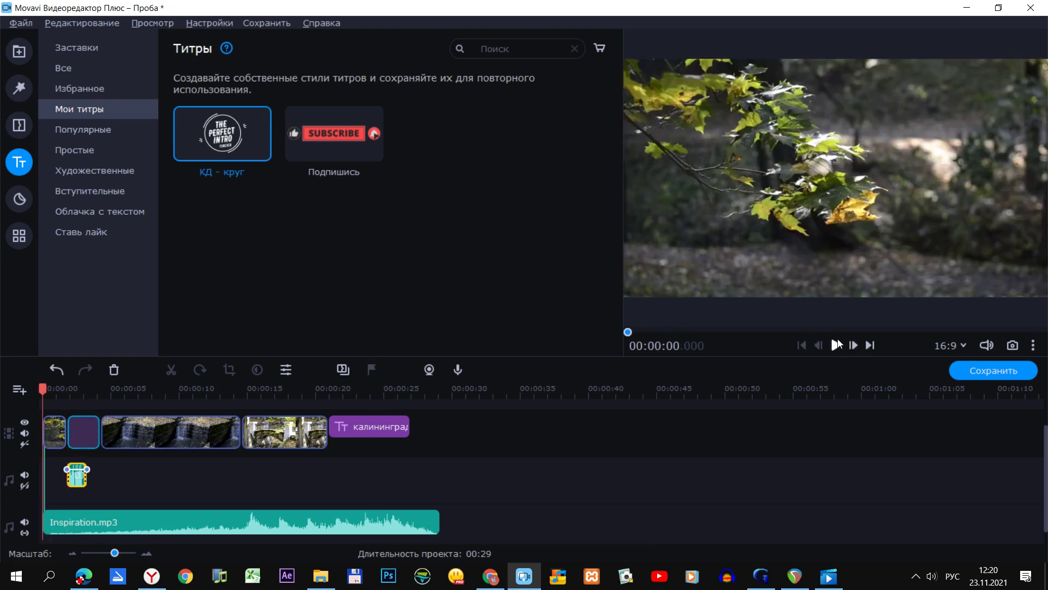
pyautogui.click(839, 344)
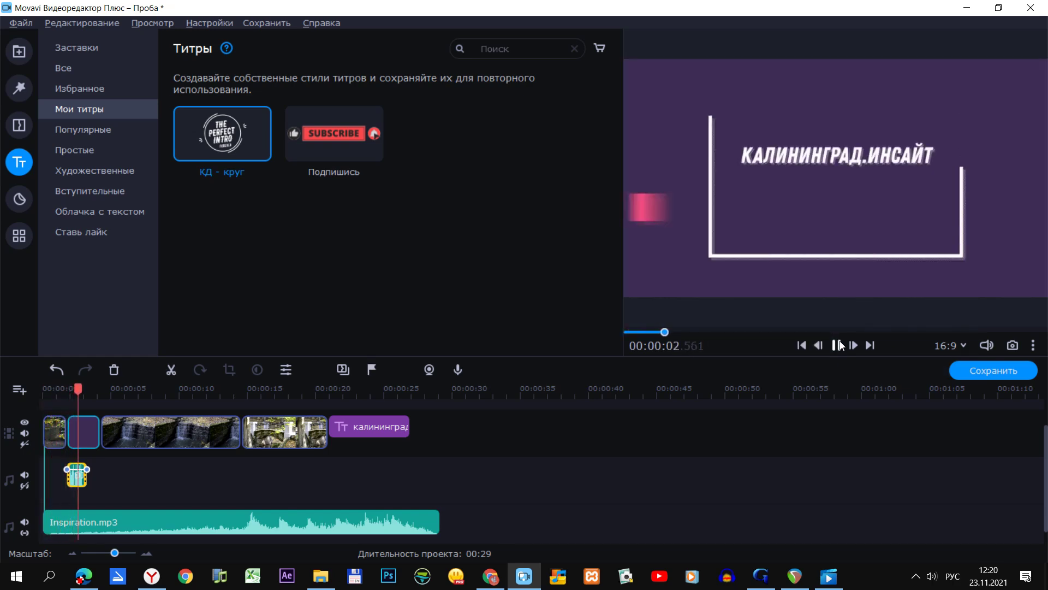
pyautogui.click(838, 345)
pyautogui.moveTo(90, 388); pyautogui.dragTo(43, 387)
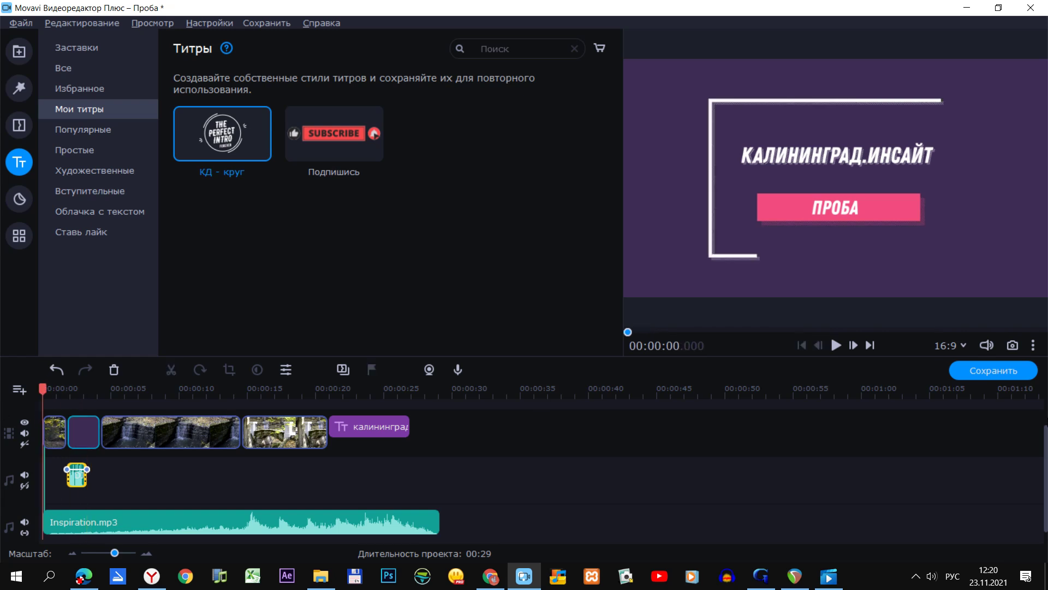
# Step: Add the simple Заголовок + текст title over the opening photo and open its text for editing
pyautogui.scroll(2, 172, 419)
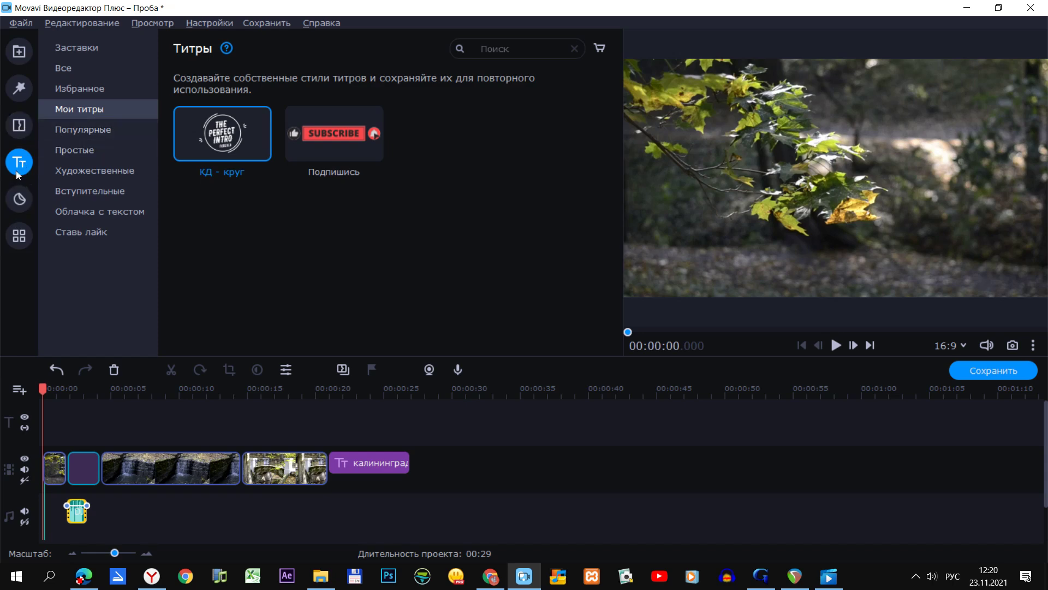
pyautogui.click(88, 198)
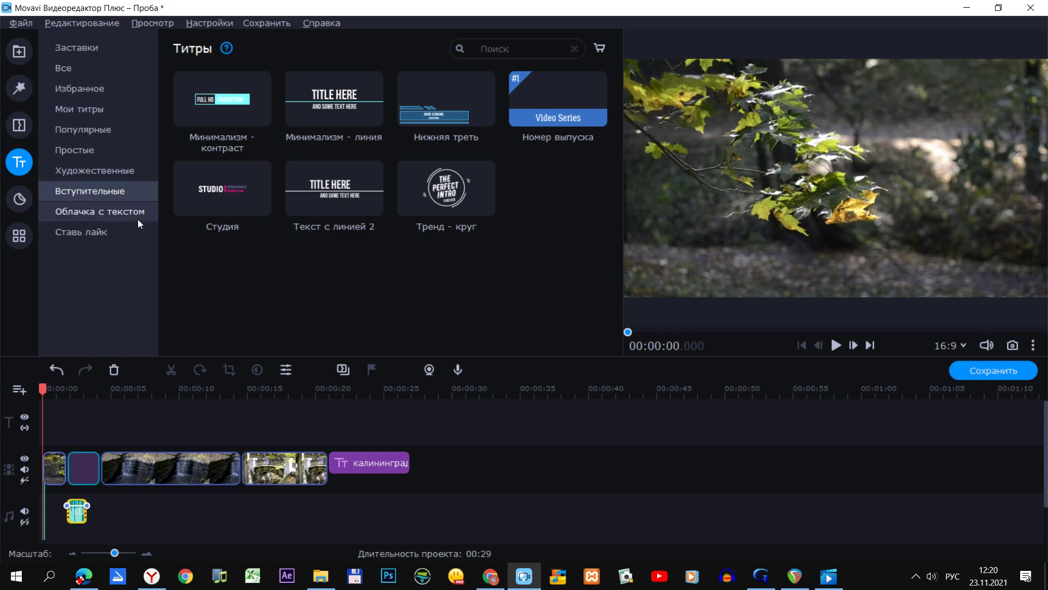
pyautogui.click(129, 214)
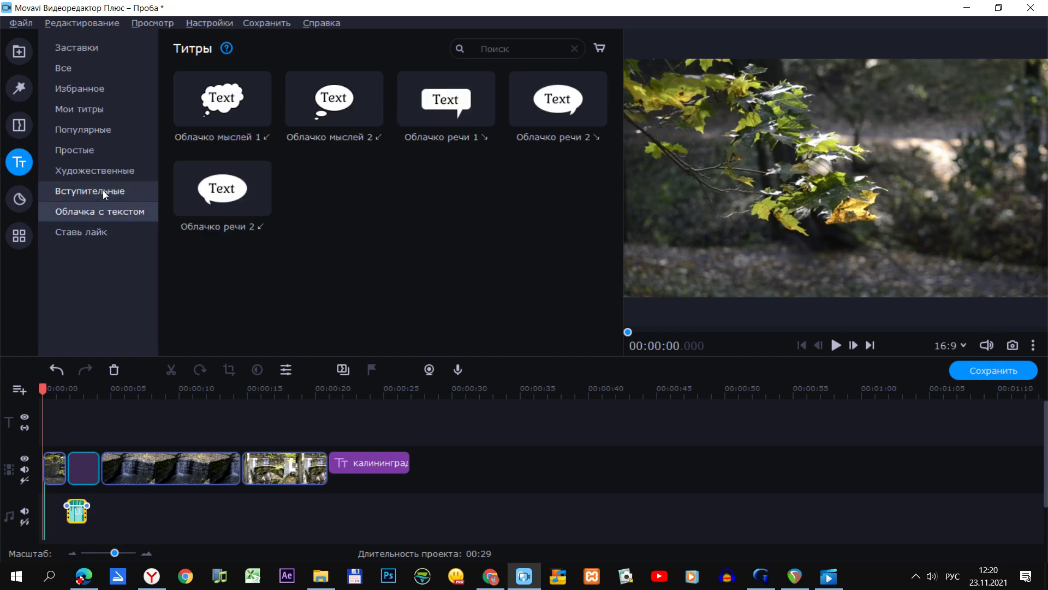
pyautogui.click(94, 149)
pyautogui.scroll(-1, 508, 166)
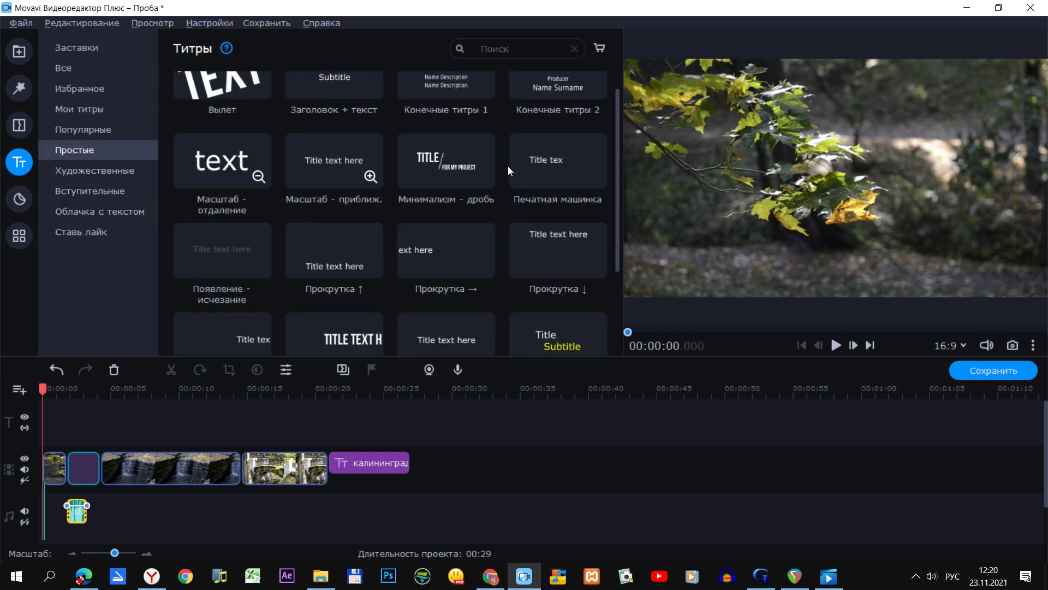
pyautogui.scroll(-2, 555, 165)
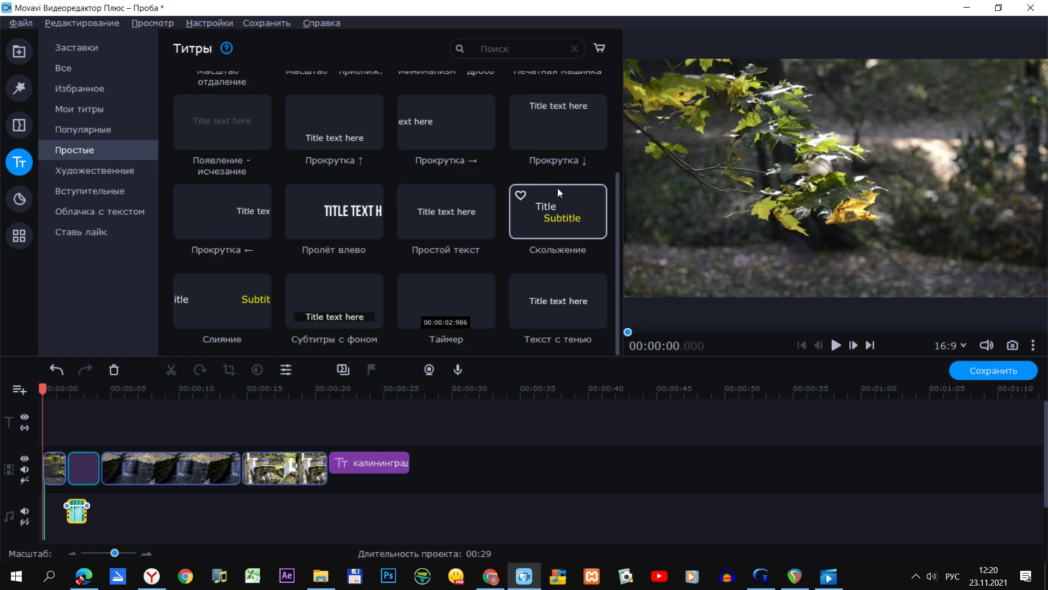
pyautogui.scroll(1, 502, 214)
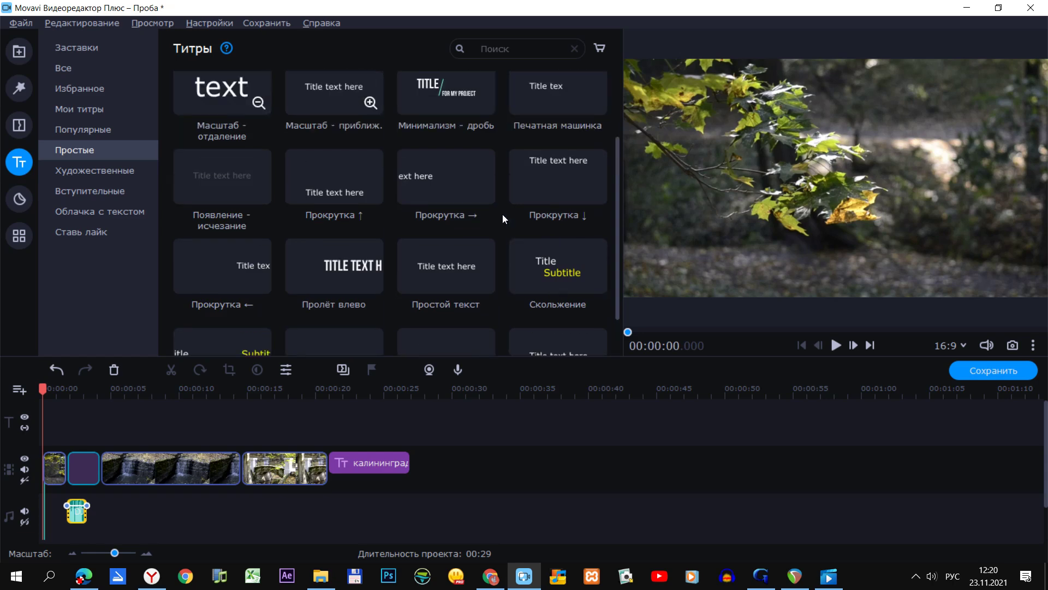
pyautogui.scroll(2, 502, 214)
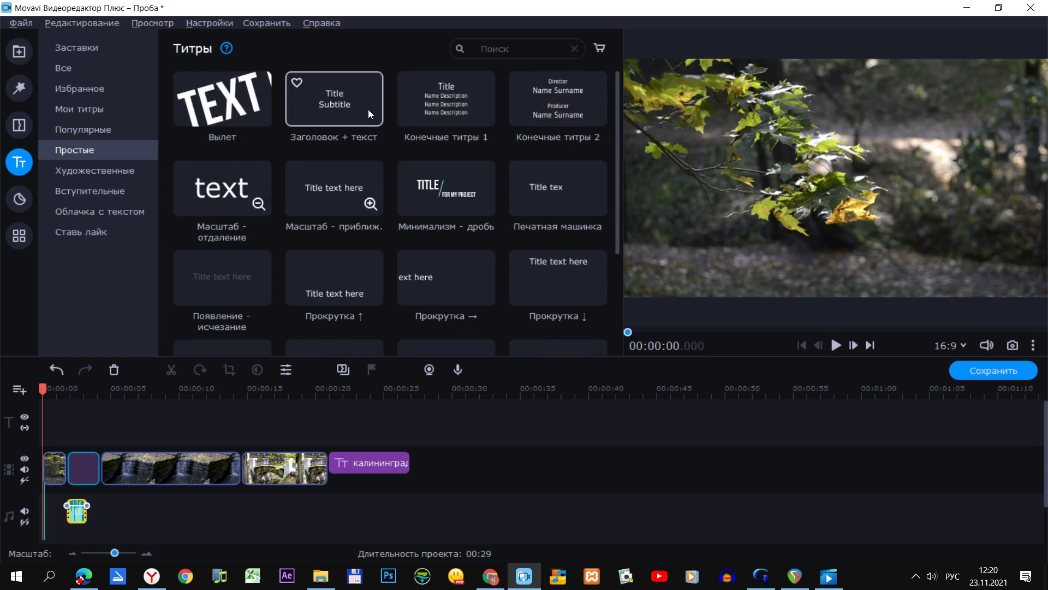
pyautogui.doubleClick(369, 114)
# Step: Set the title's first line to Про and its subtitle to Осень, then play back the opening
pyautogui.moveTo(249, 122); pyautogui.dragTo(152, 116)
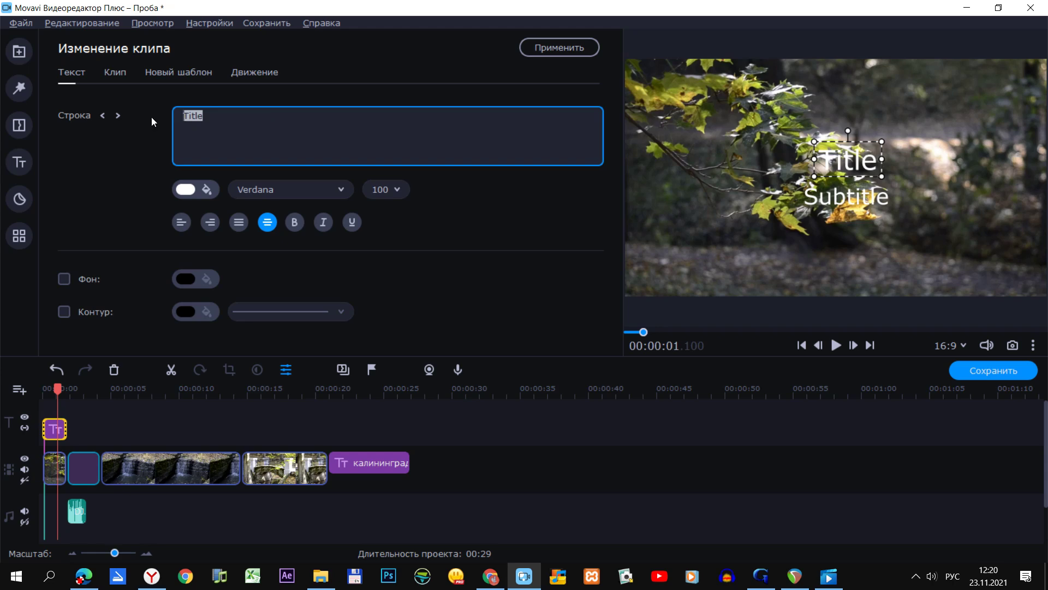
pyautogui.write('Про')
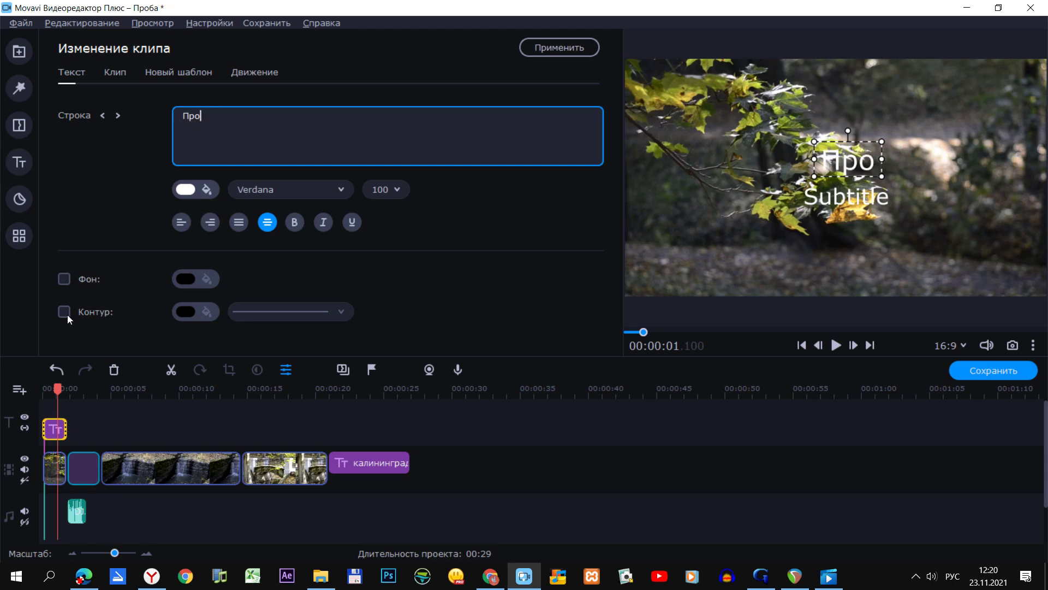
pyautogui.click(847, 207)
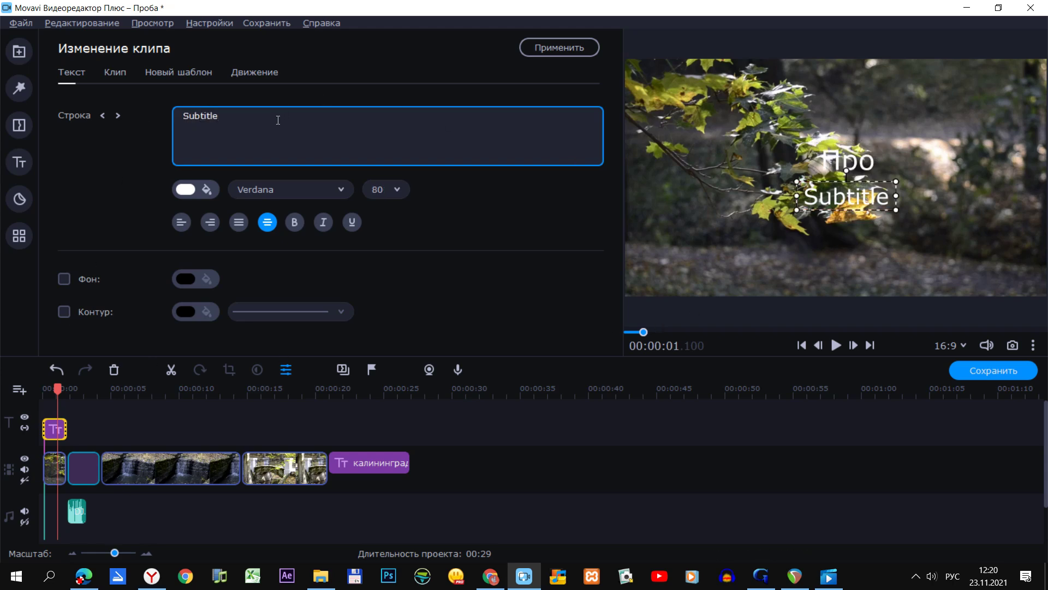
pyautogui.moveTo(278, 120); pyautogui.dragTo(138, 117)
pyautogui.write('Осень')
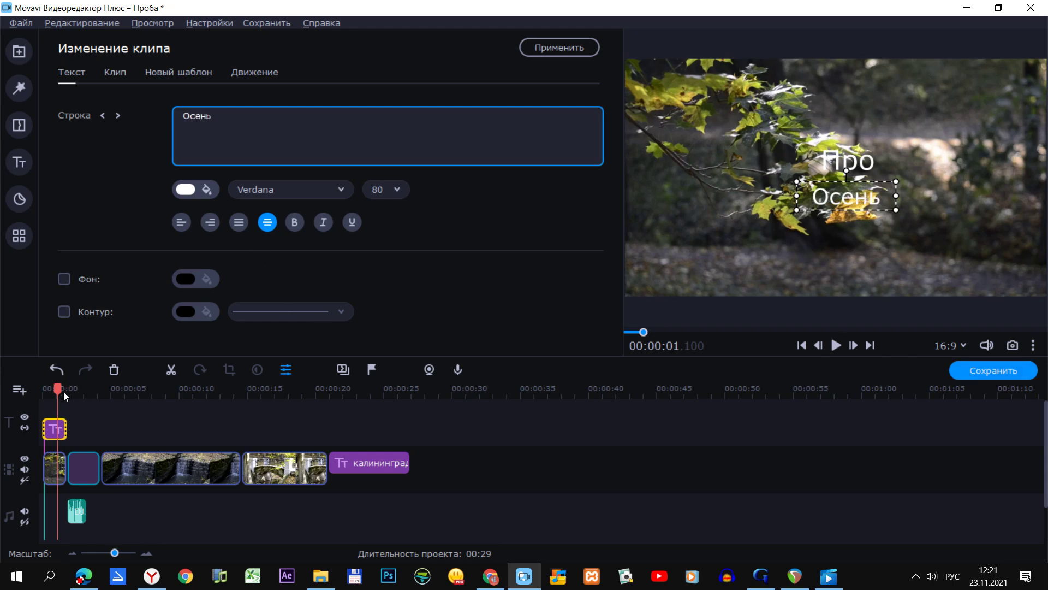
pyautogui.moveTo(63, 392); pyautogui.dragTo(44, 392)
pyautogui.click(835, 345)
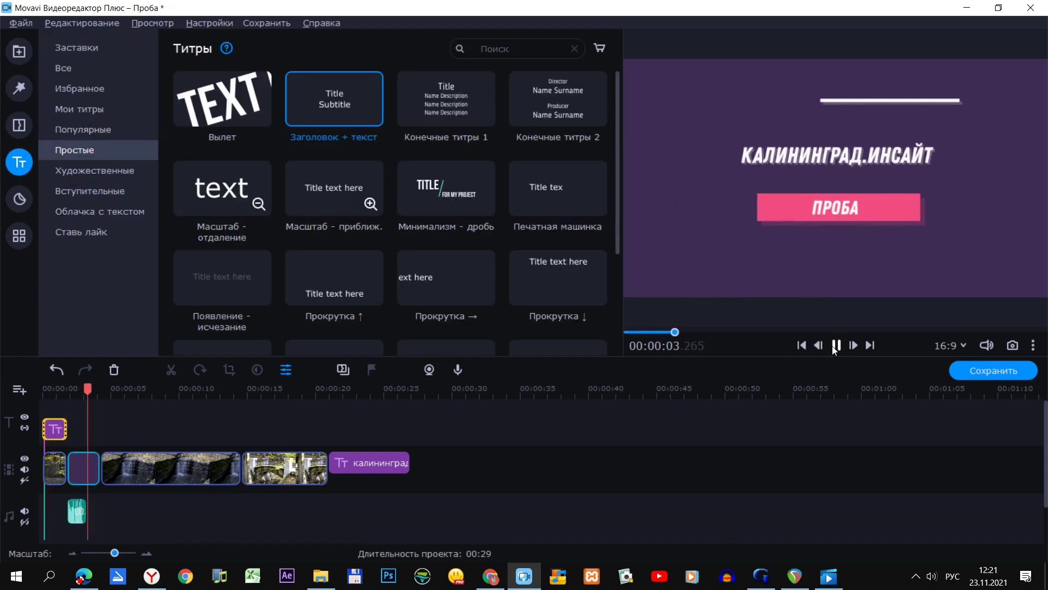
pyautogui.click(835, 345)
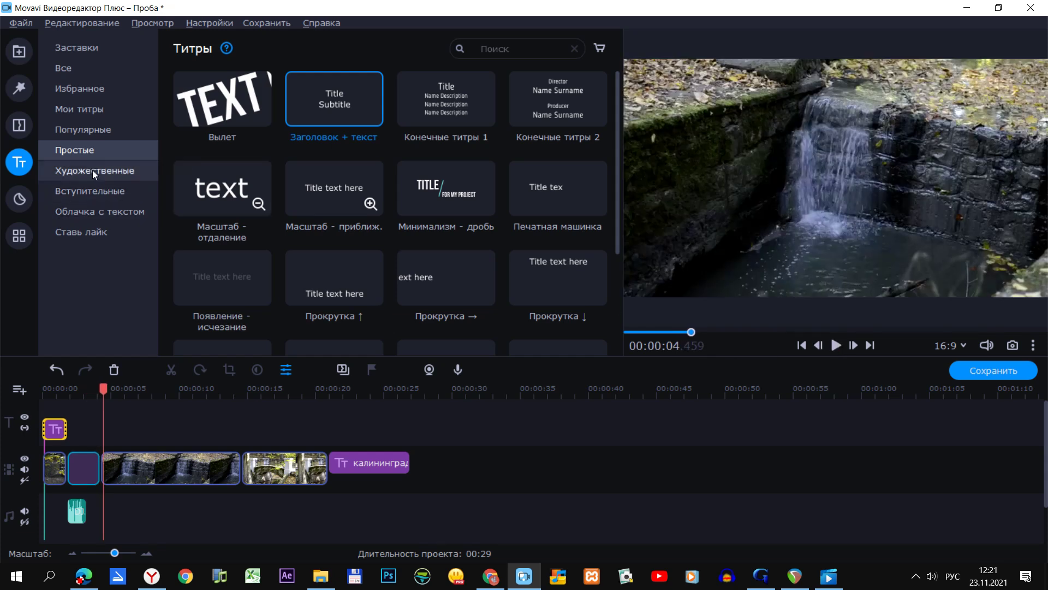
# Step: Add the Кен Бернс - плавно transition between the intro and the waterfall clip, and between the waterfall and bridge clips
pyautogui.click(19, 125)
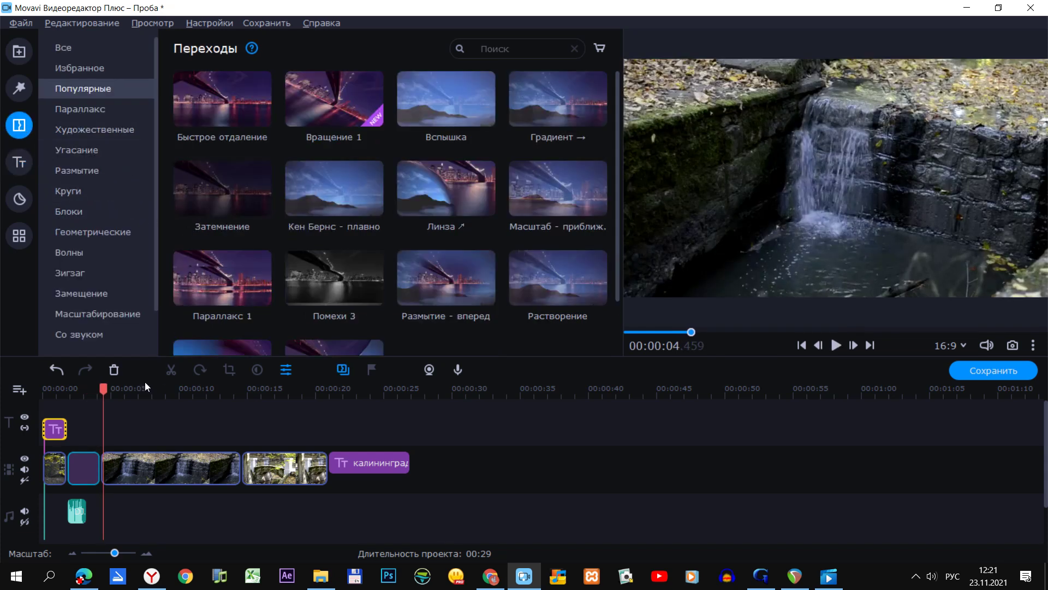
pyautogui.click(89, 389)
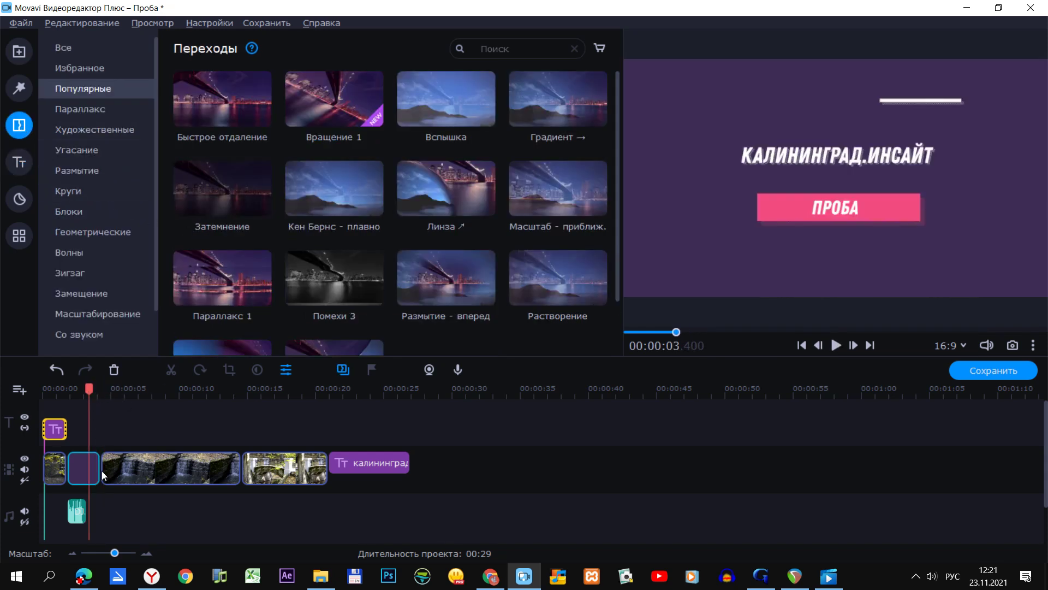
pyautogui.click(355, 205)
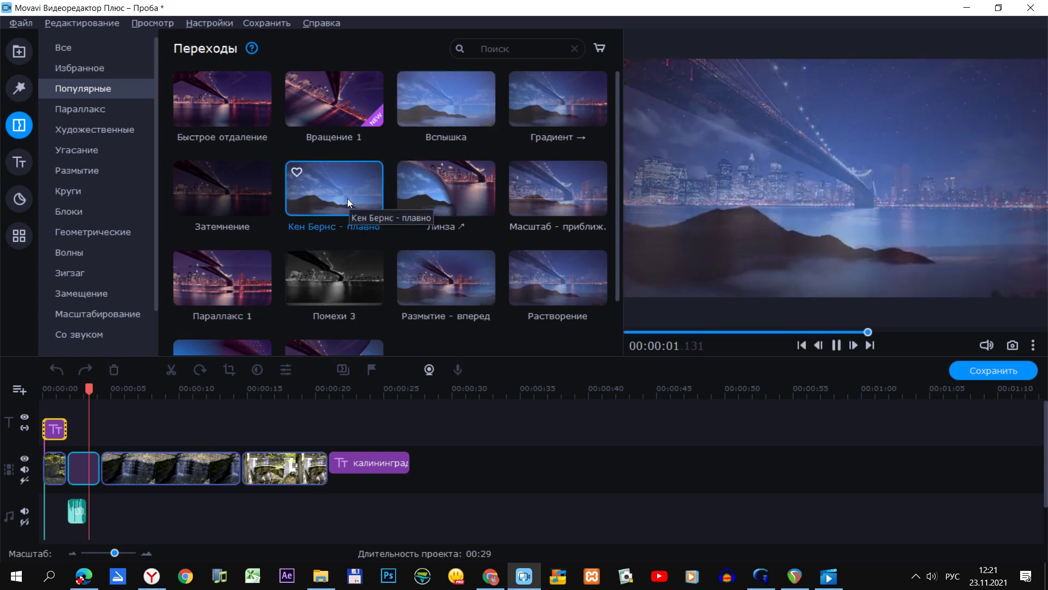
pyautogui.moveTo(345, 205); pyautogui.dragTo(127, 428)
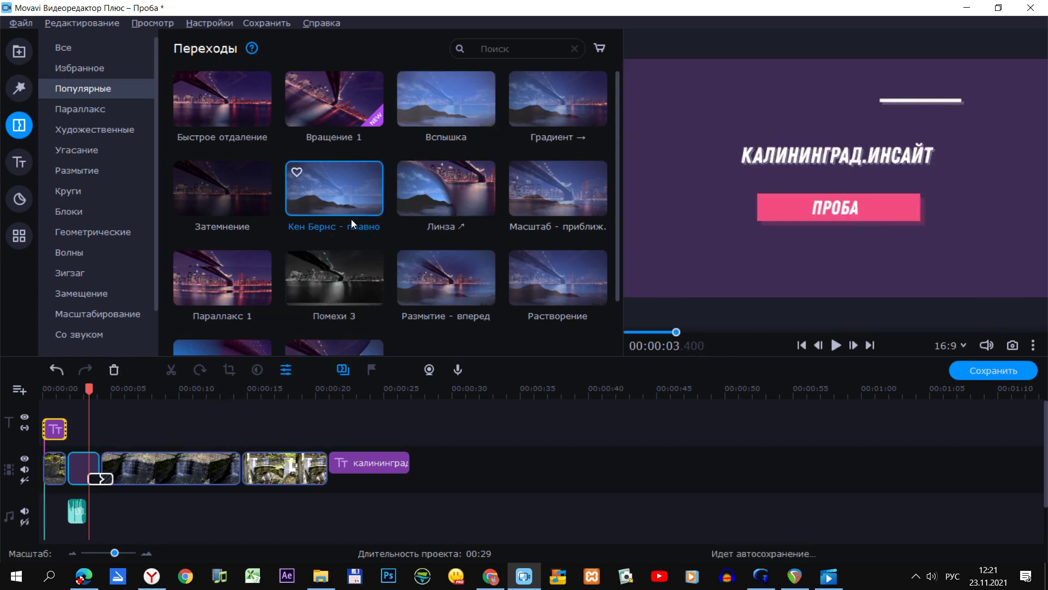
pyautogui.moveTo(351, 210); pyautogui.dragTo(243, 464)
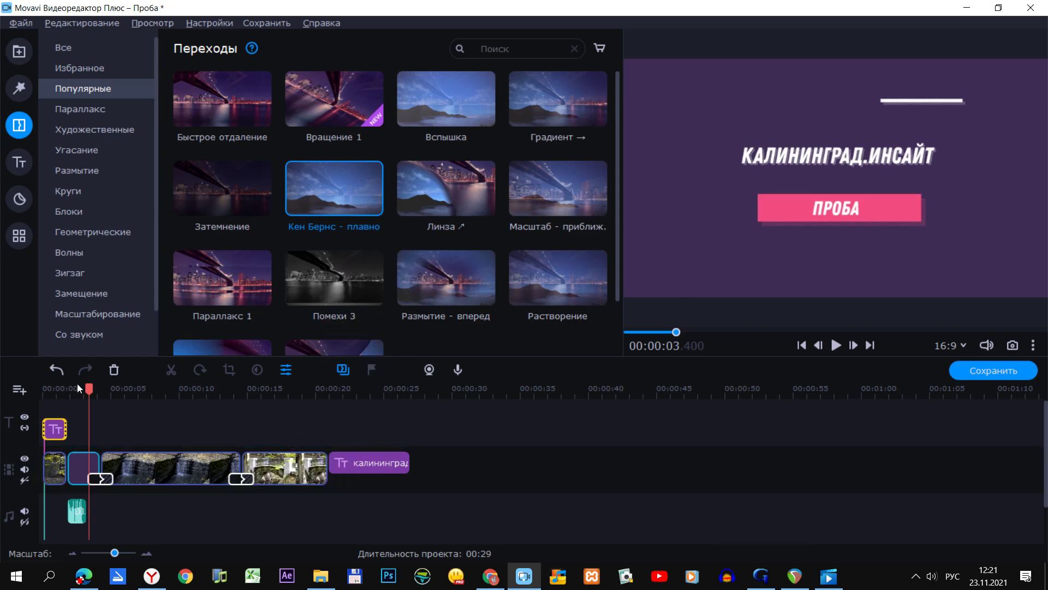
# Step: Play back the video from the intro through both transitions to the closing title, and return the playhead to the start
pyautogui.press('space')
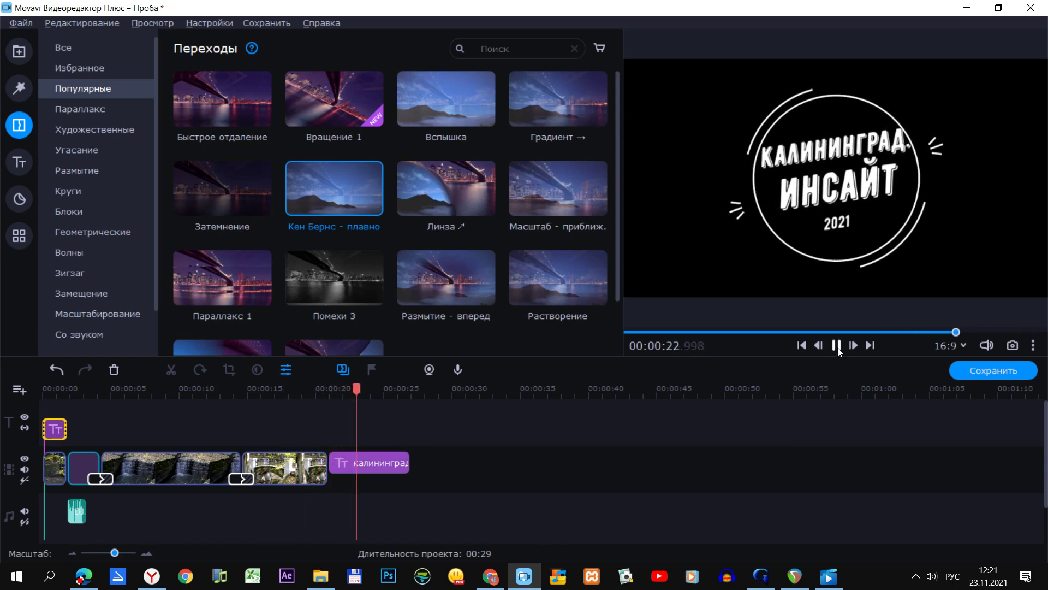
pyautogui.press('space')
pyautogui.moveTo(368, 394); pyautogui.dragTo(43, 392)
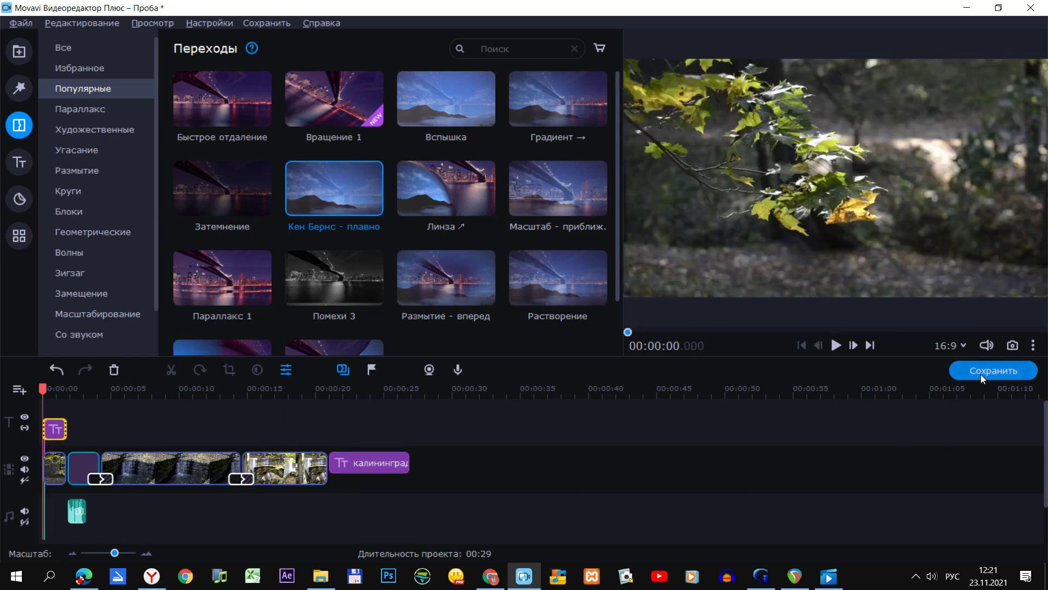
# Step: Open the video export settings and choose the MovAvi проба folder inside Видео as the save location
pyautogui.click(980, 375)
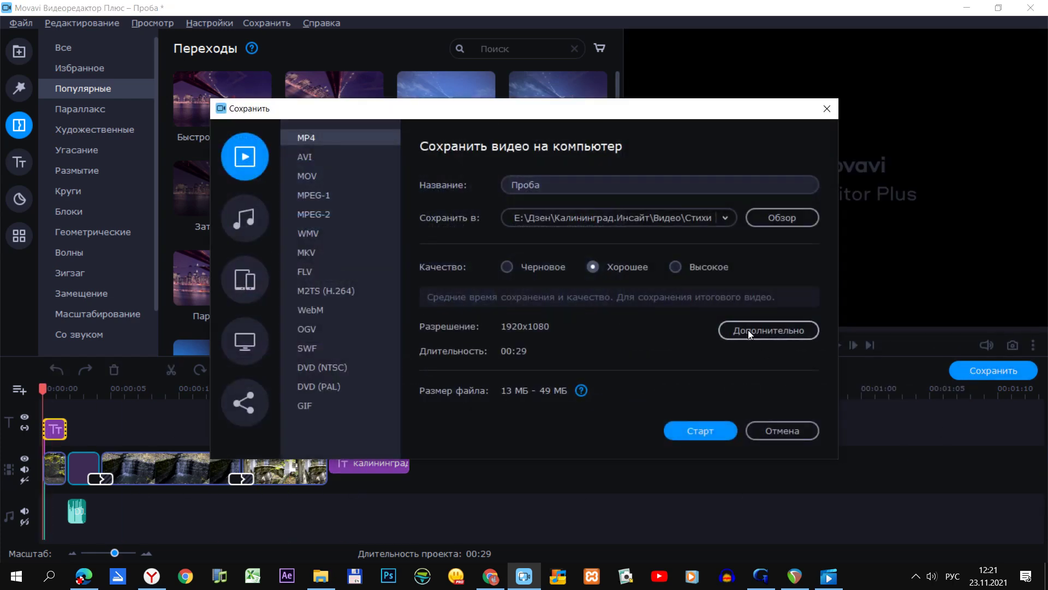
pyautogui.click(767, 215)
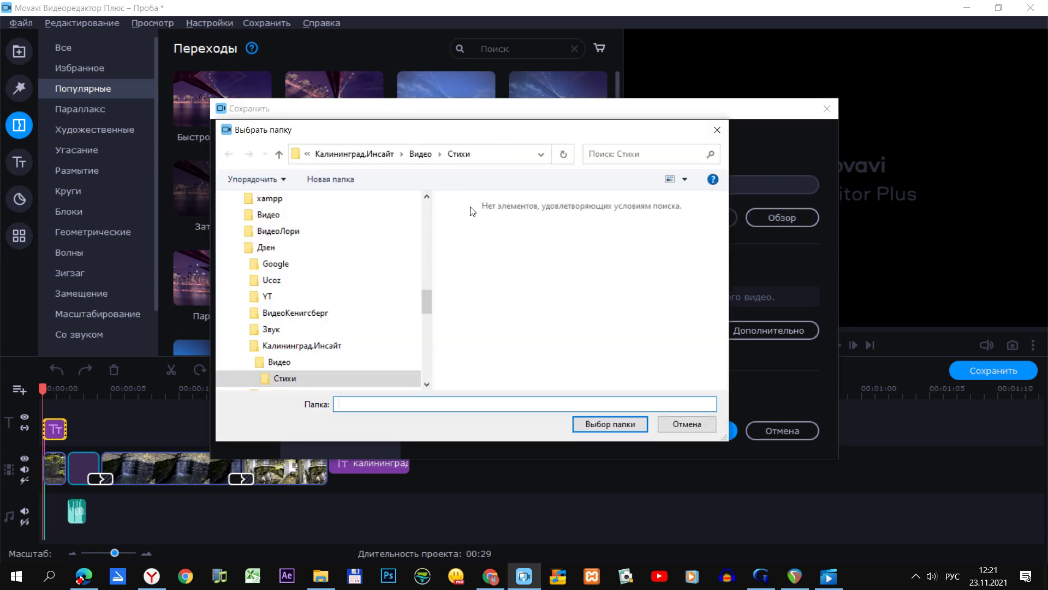
pyautogui.click(420, 154)
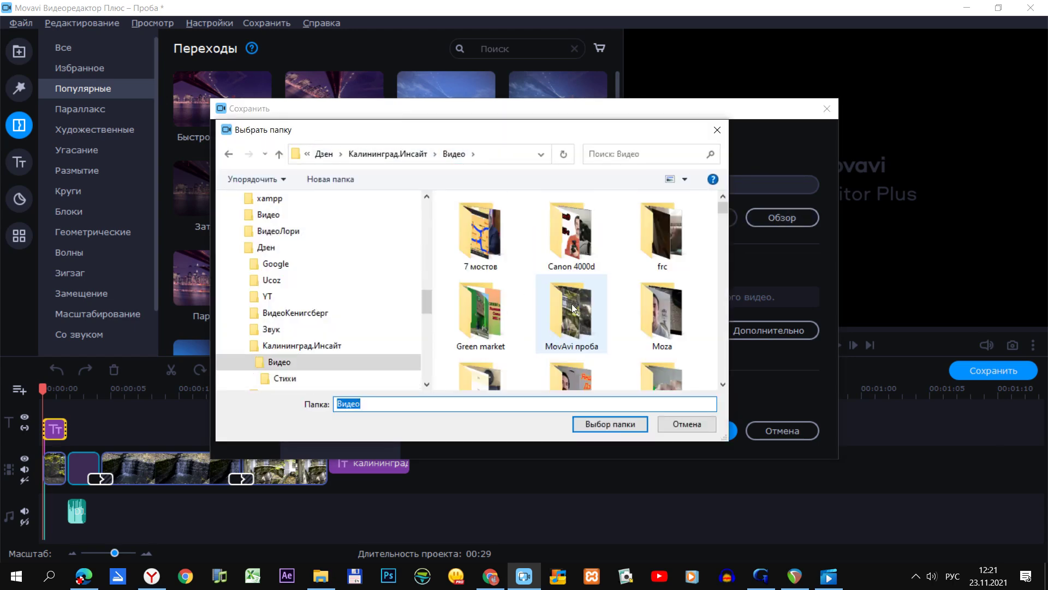
pyautogui.scroll(-4, 588, 303)
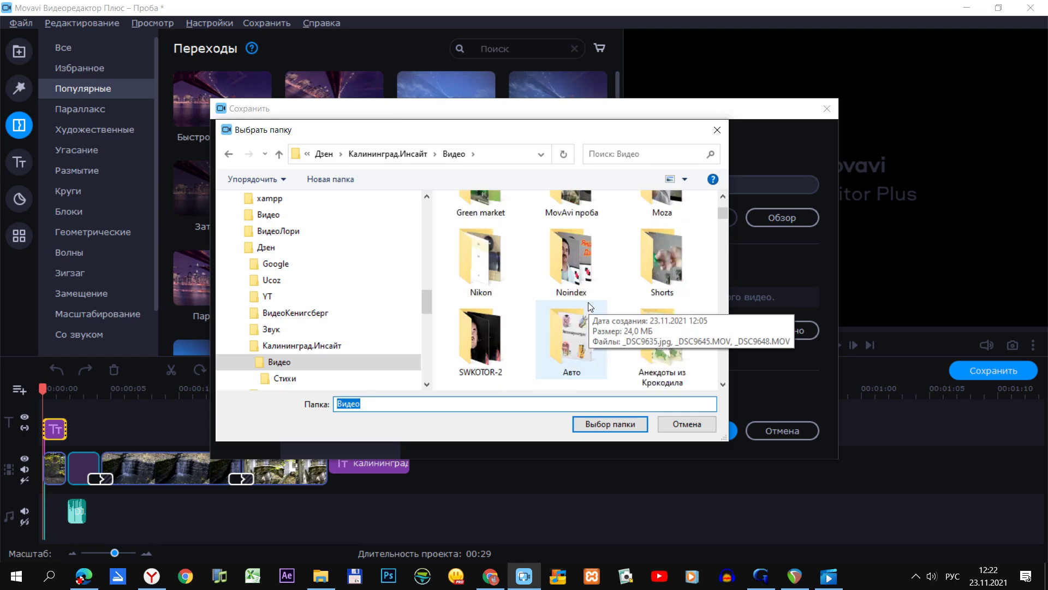
pyautogui.scroll(3, 588, 303)
pyautogui.scroll(-1, 589, 302)
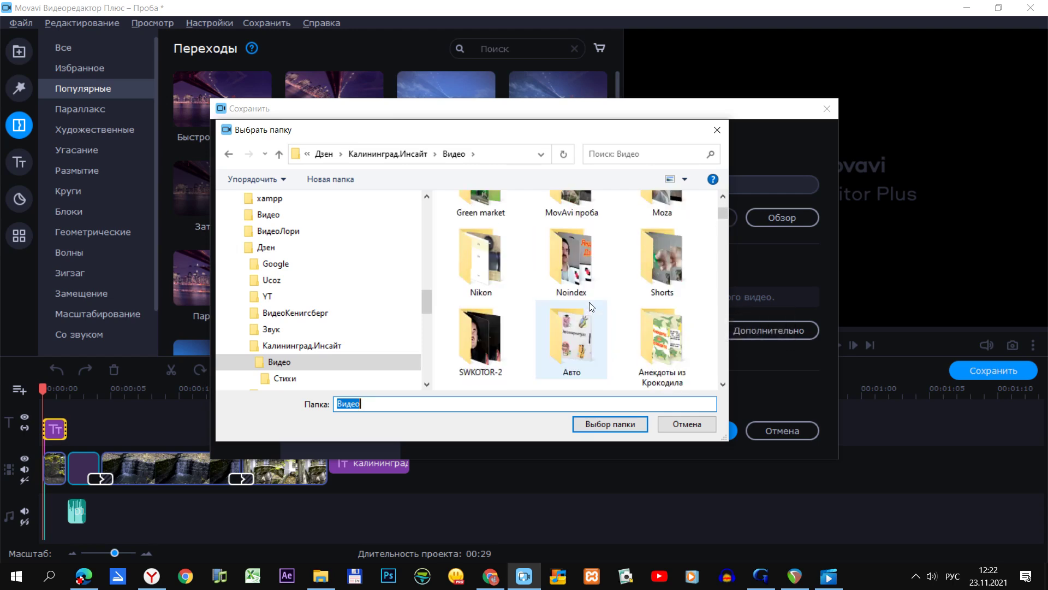
pyautogui.doubleClick(576, 205)
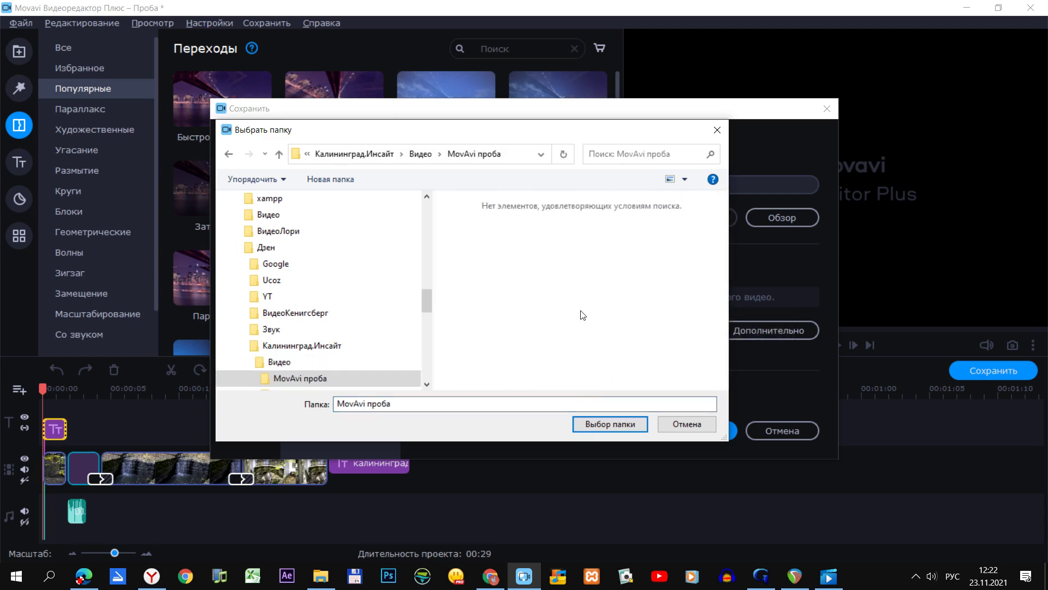
pyautogui.click(624, 422)
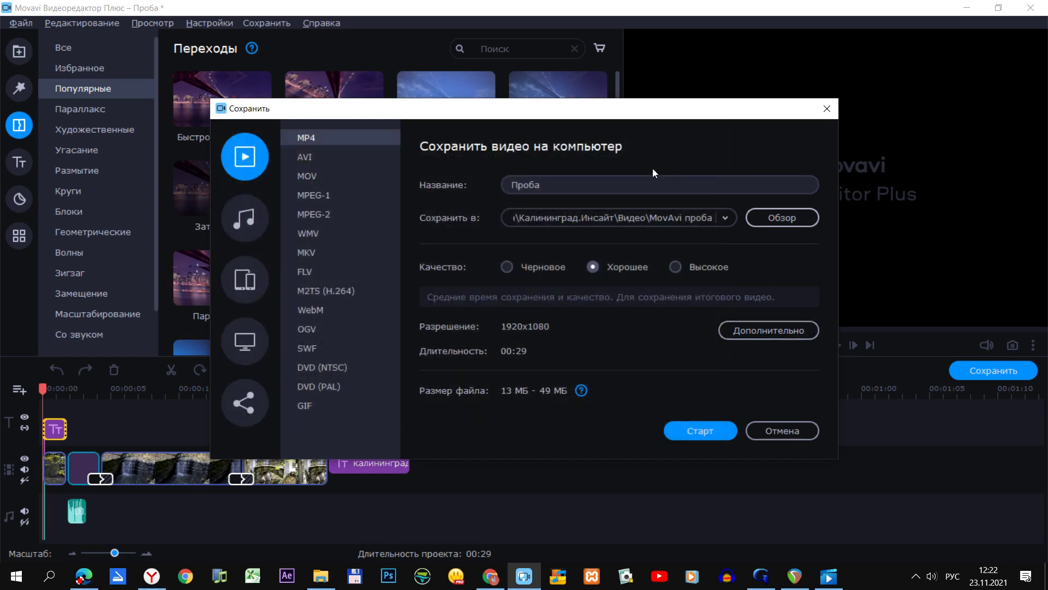
# Step: Set the advanced export settings to a frame rate of 25 and an audio sample rate of 48000
pyautogui.click(749, 330)
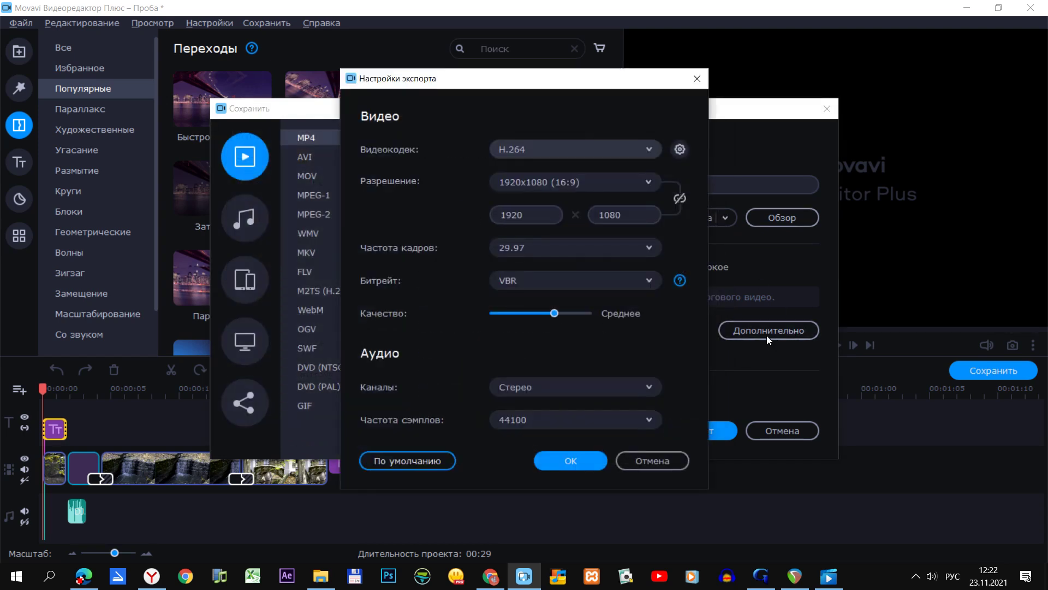
pyautogui.click(649, 248)
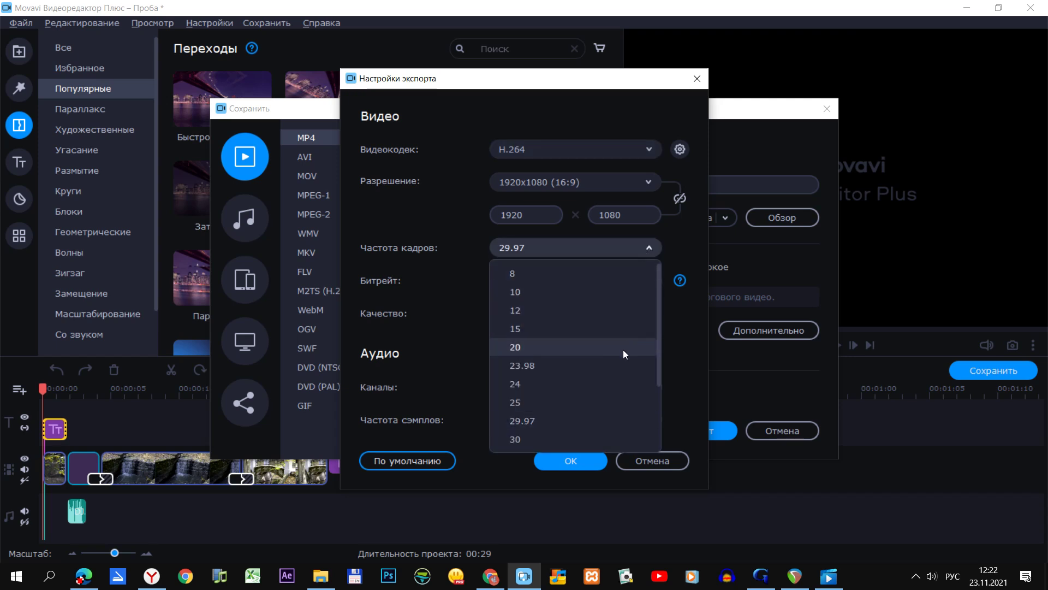
pyautogui.click(621, 401)
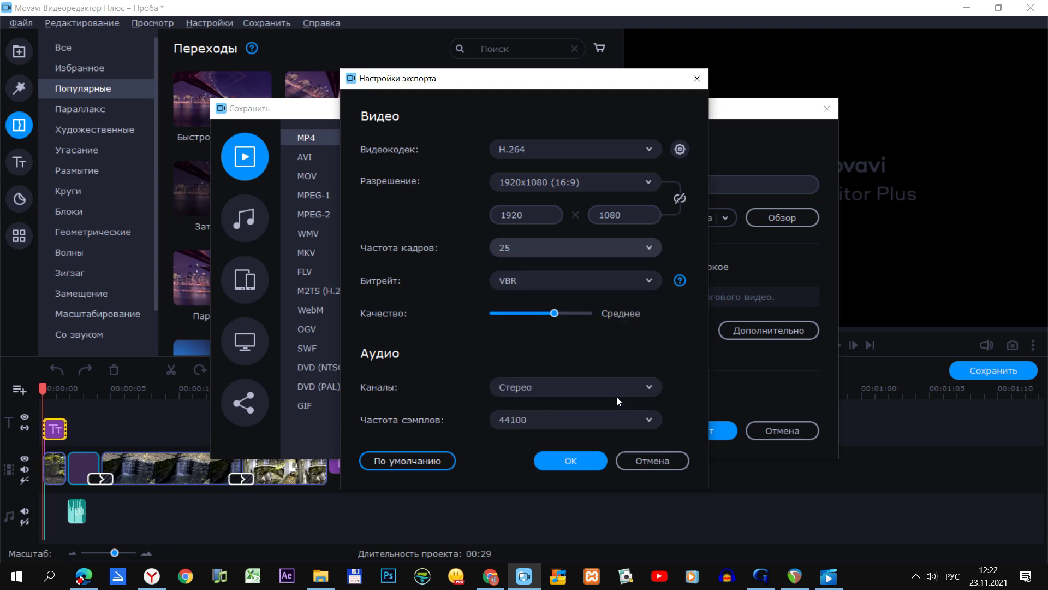
pyautogui.click(651, 421)
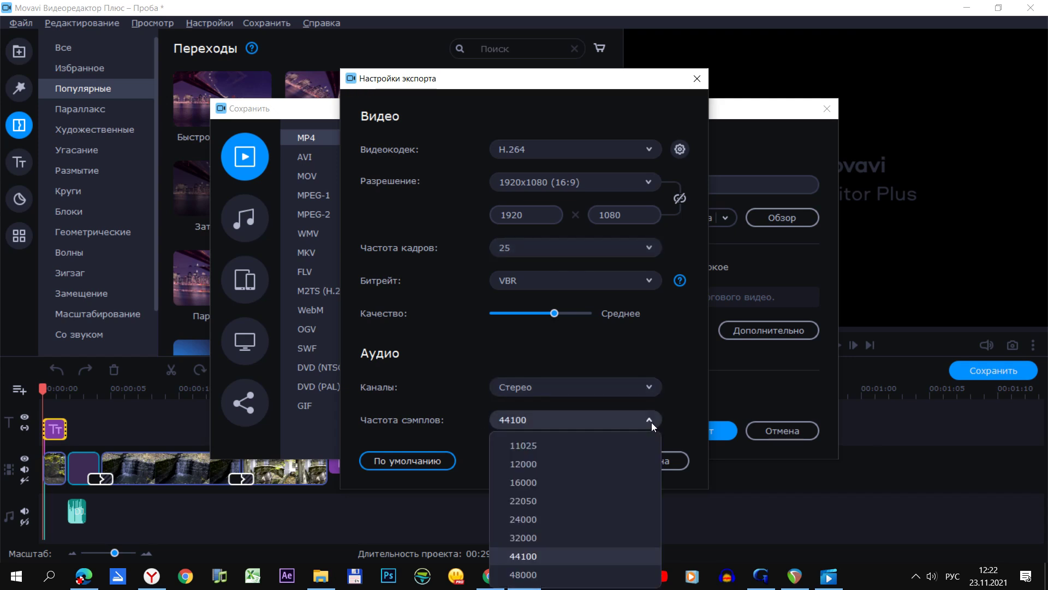
pyautogui.click(631, 573)
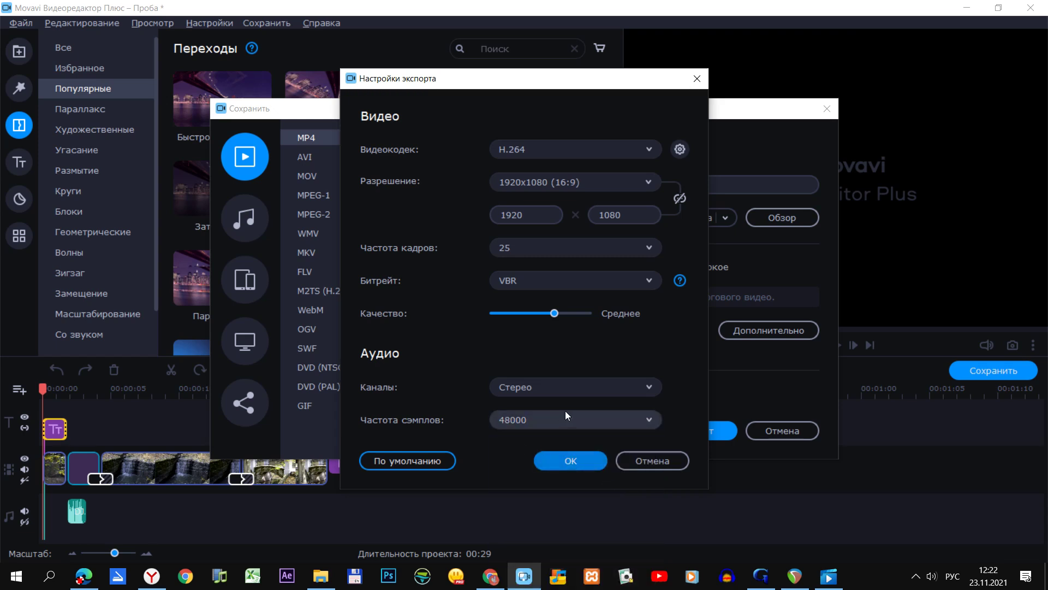
pyautogui.click(644, 388)
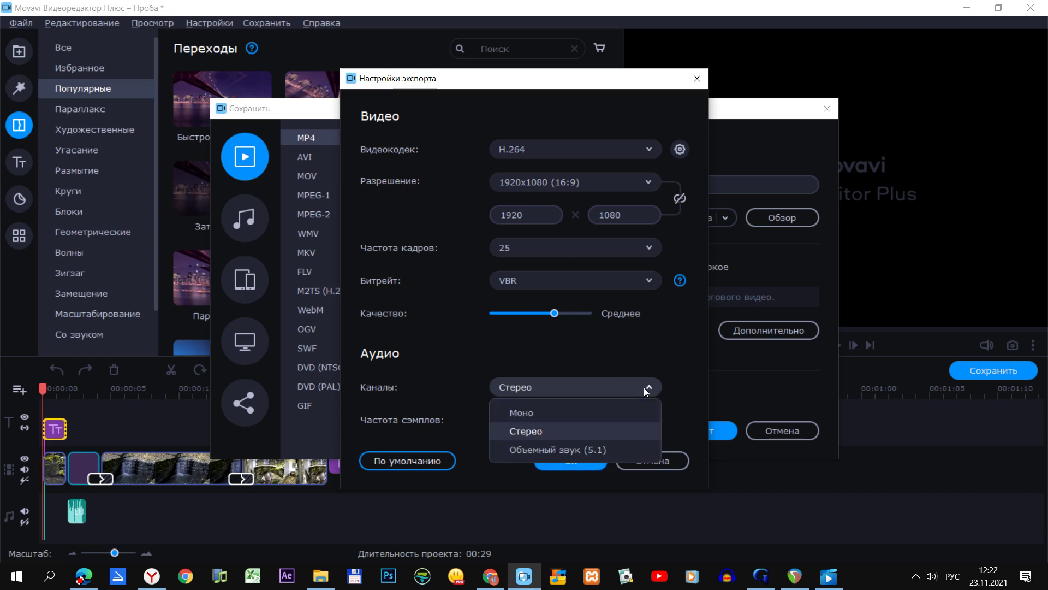
pyautogui.click(644, 388)
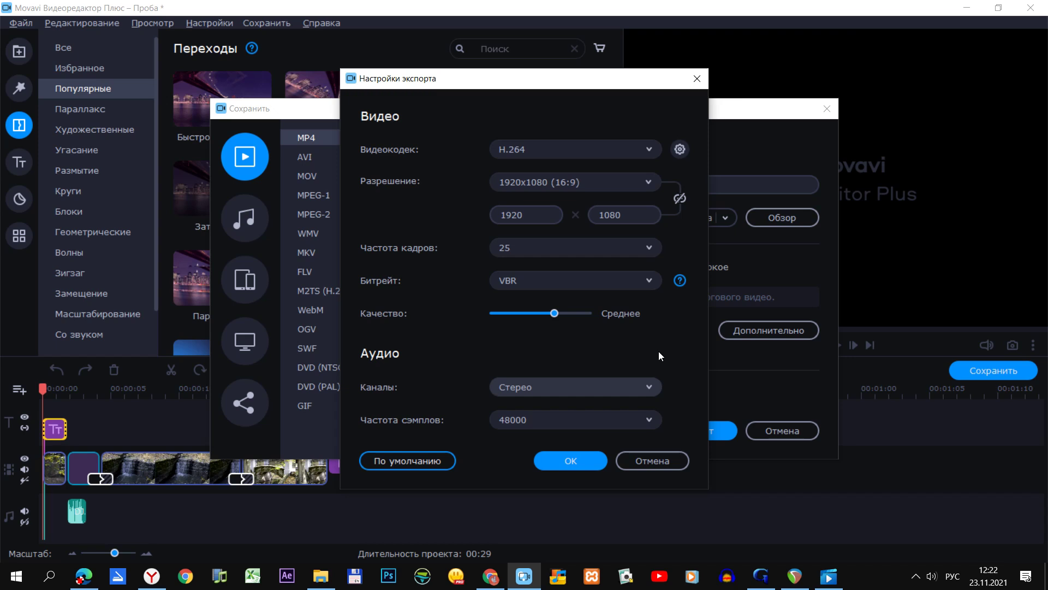
pyautogui.click(590, 460)
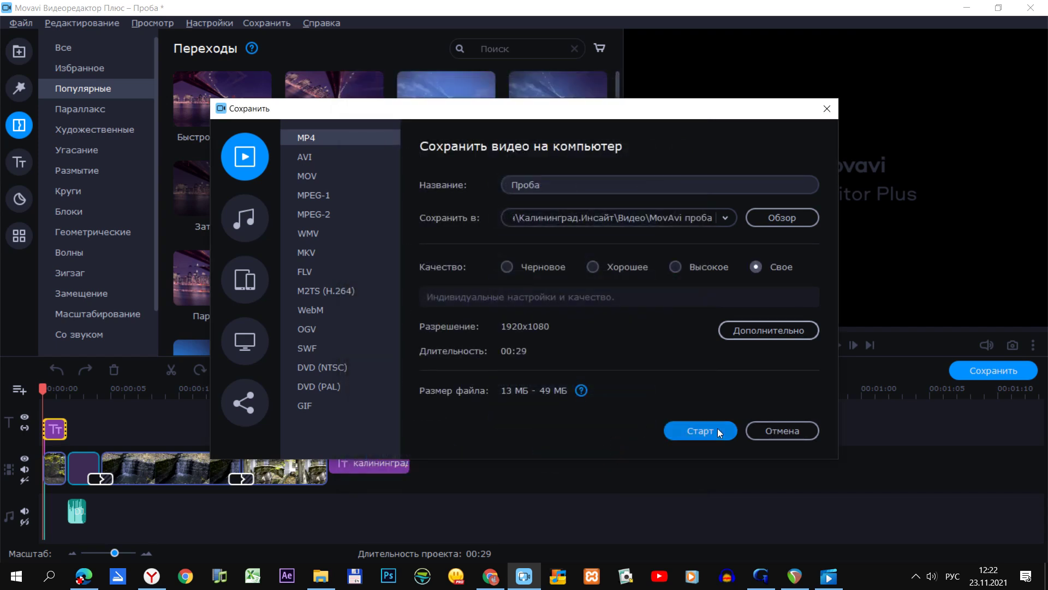